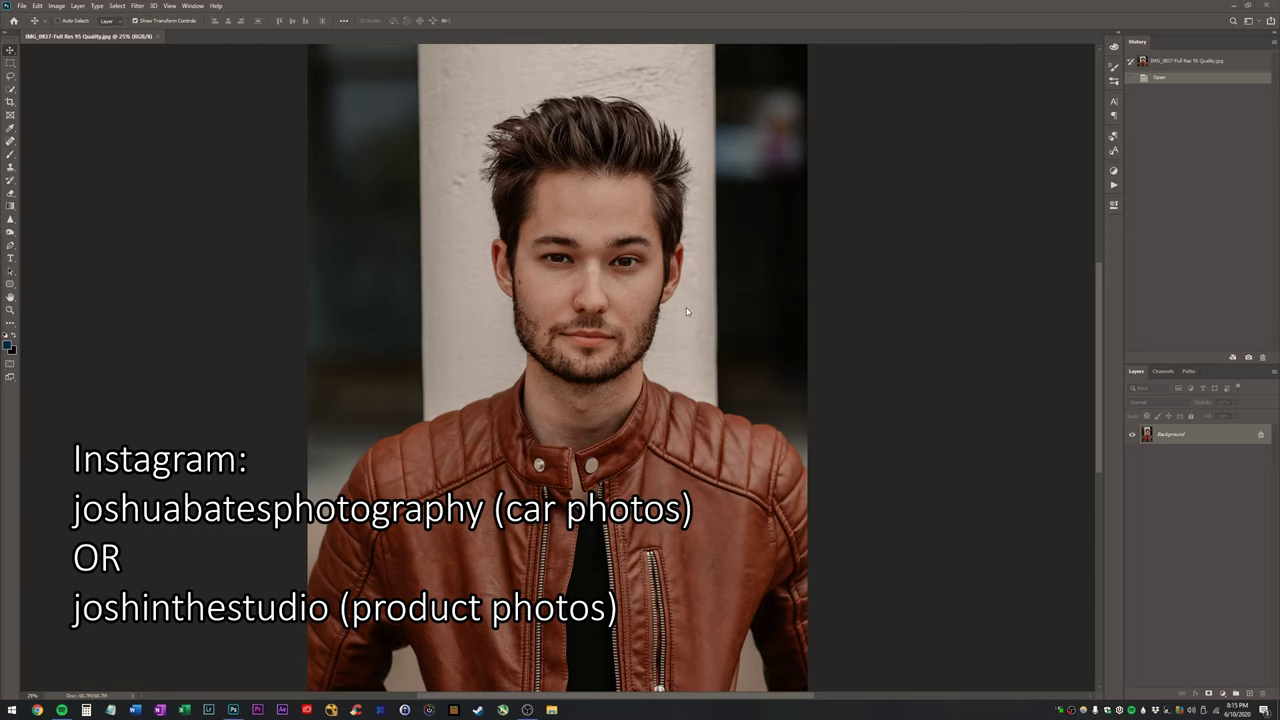
Run the dodge-and-burn action to add Dodge and Burn curves groups with black masks above the portrait.
key(z)
click(652, 273)
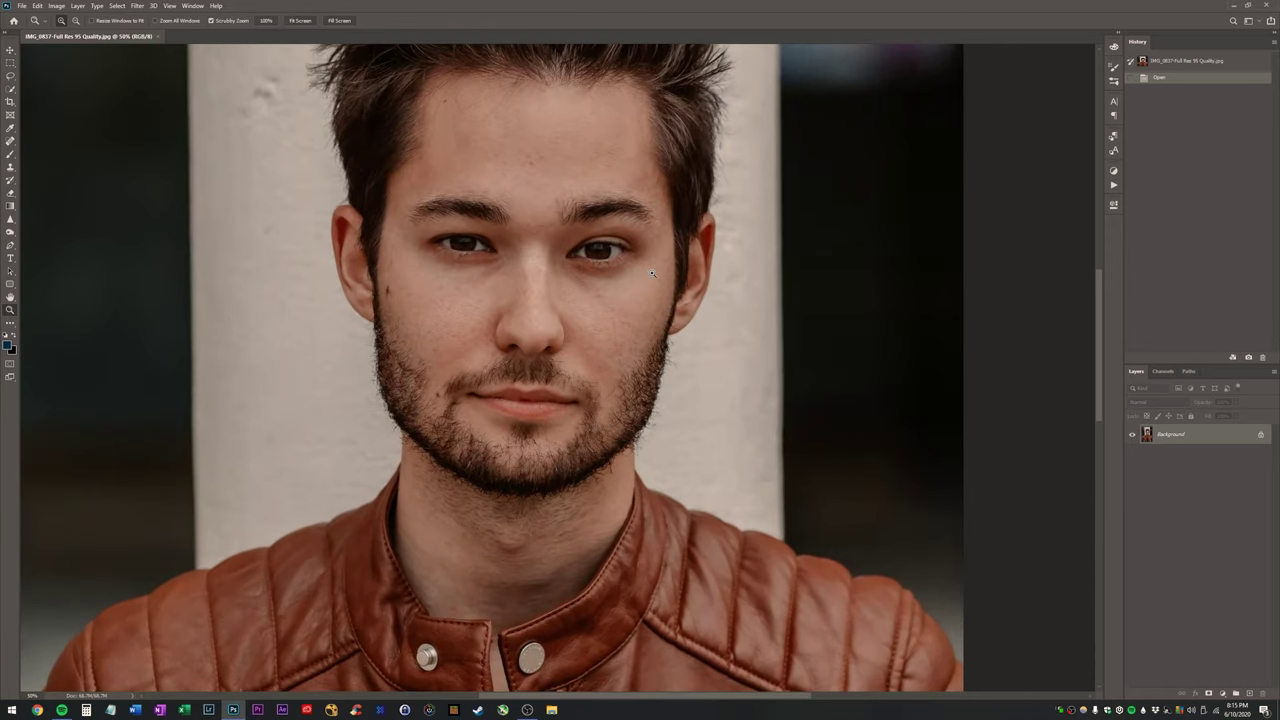
drag(659, 277, 677, 374)
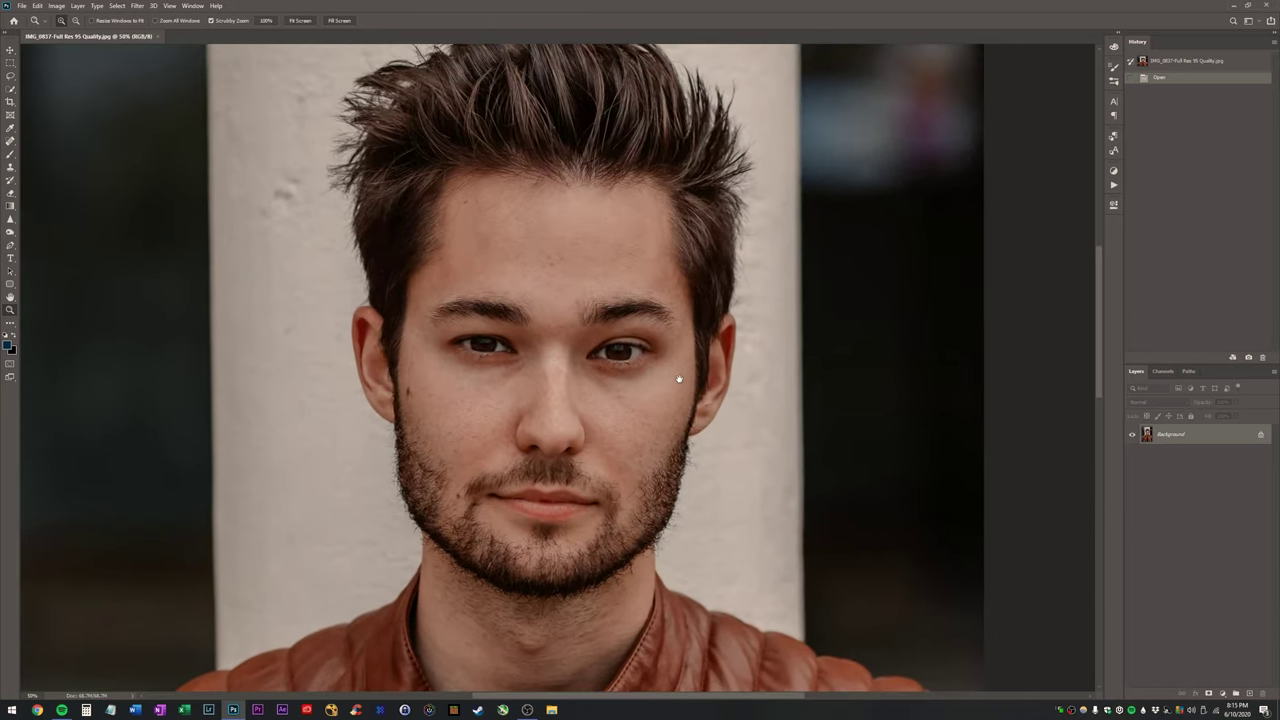
key(v)
click(1114, 172)
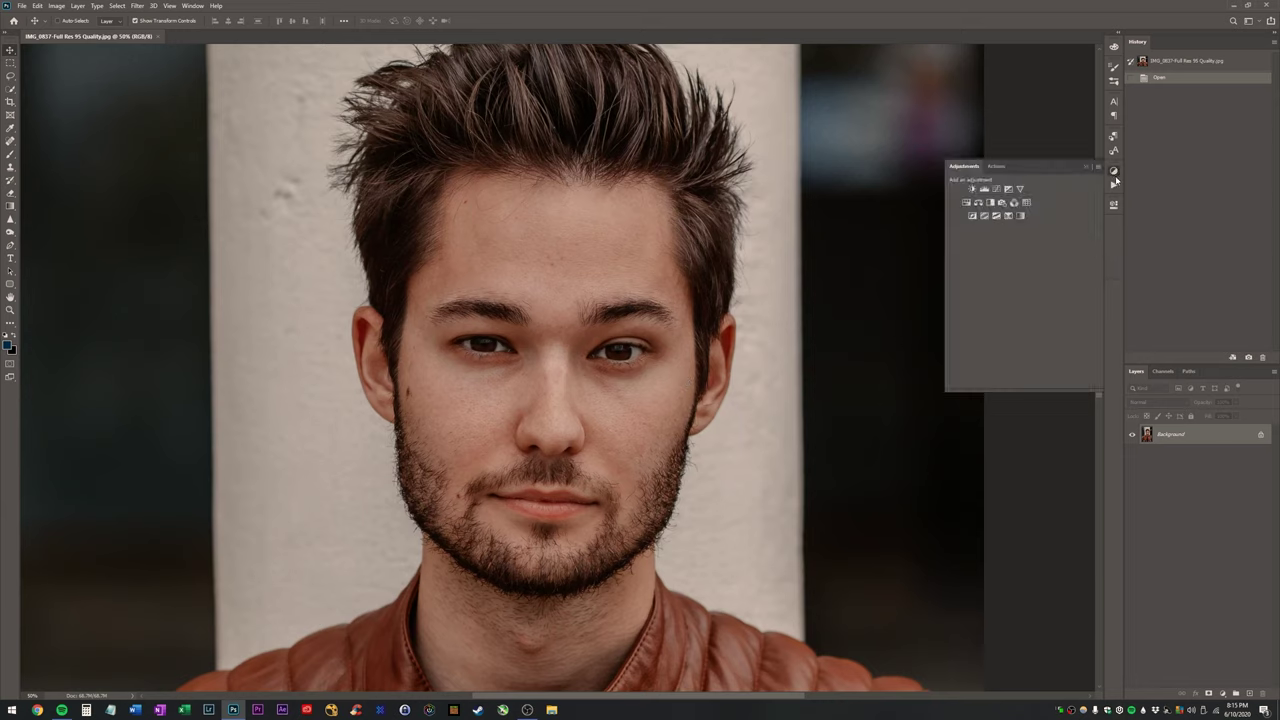
click(1114, 172)
click(1114, 184)
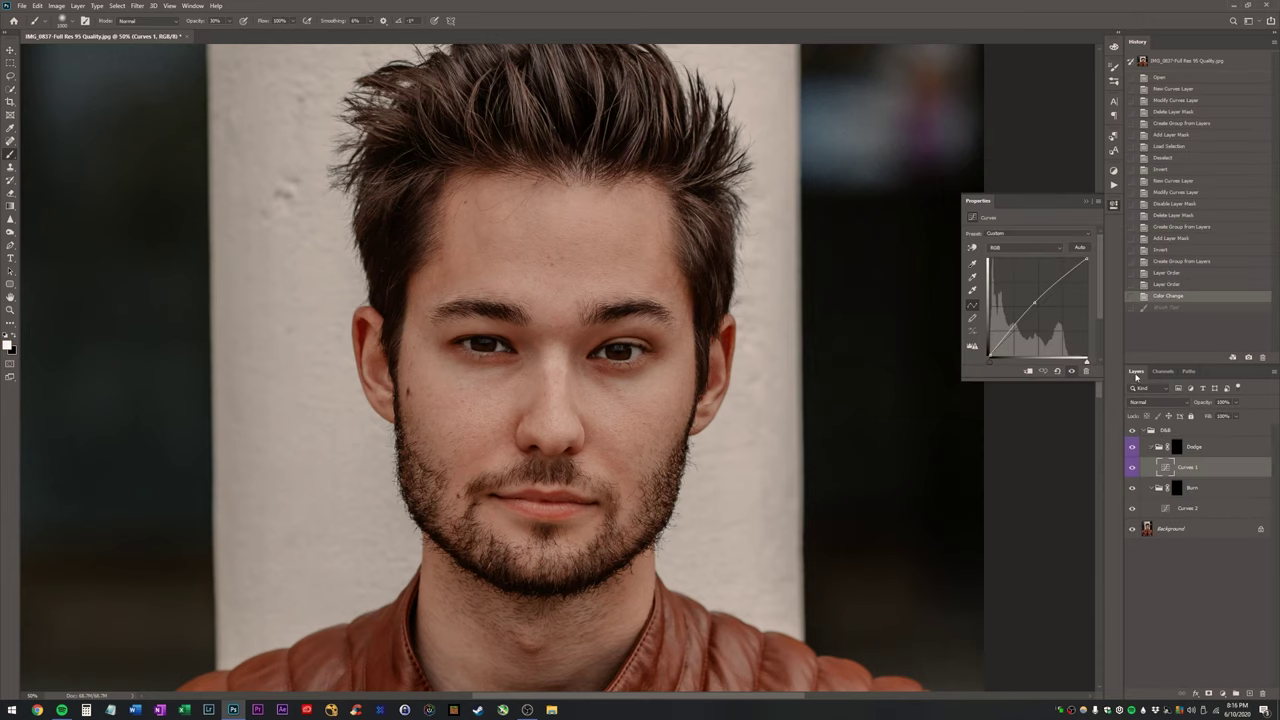
Examine the Dodge group's mask and the brightening and darkening curves inside the Dodge and Burn groups.
click(1183, 450)
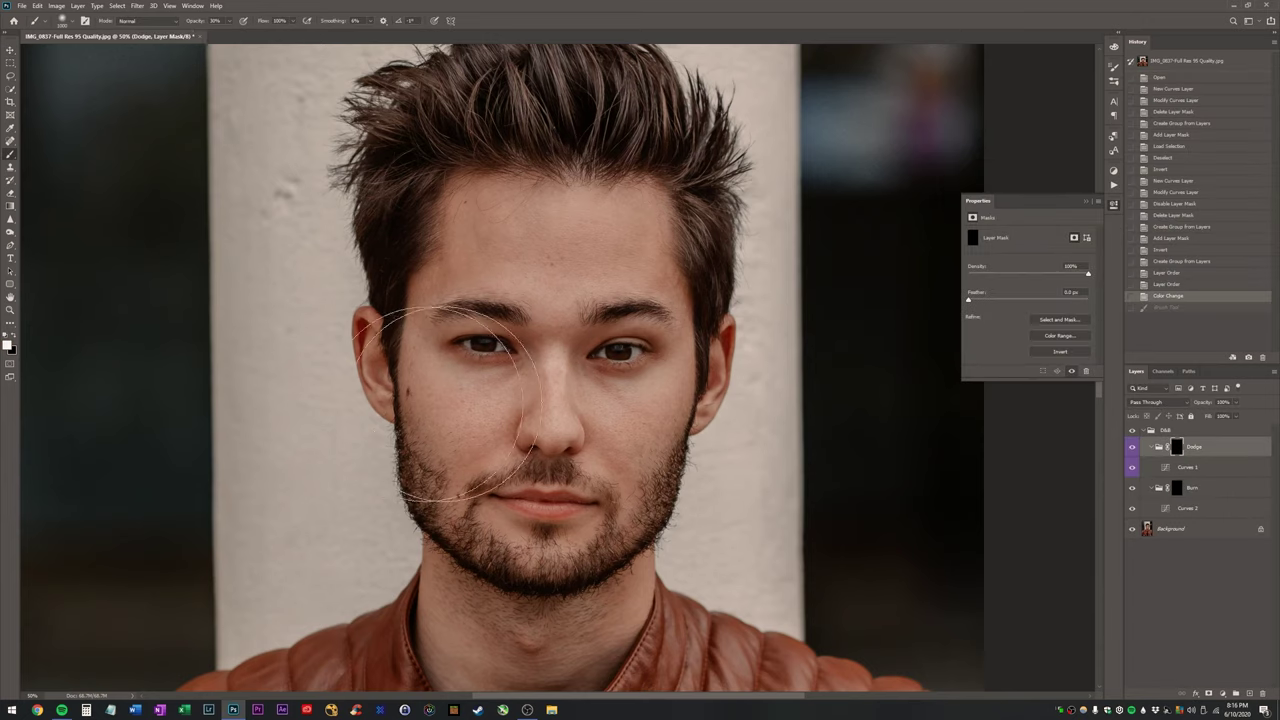
click(1168, 467)
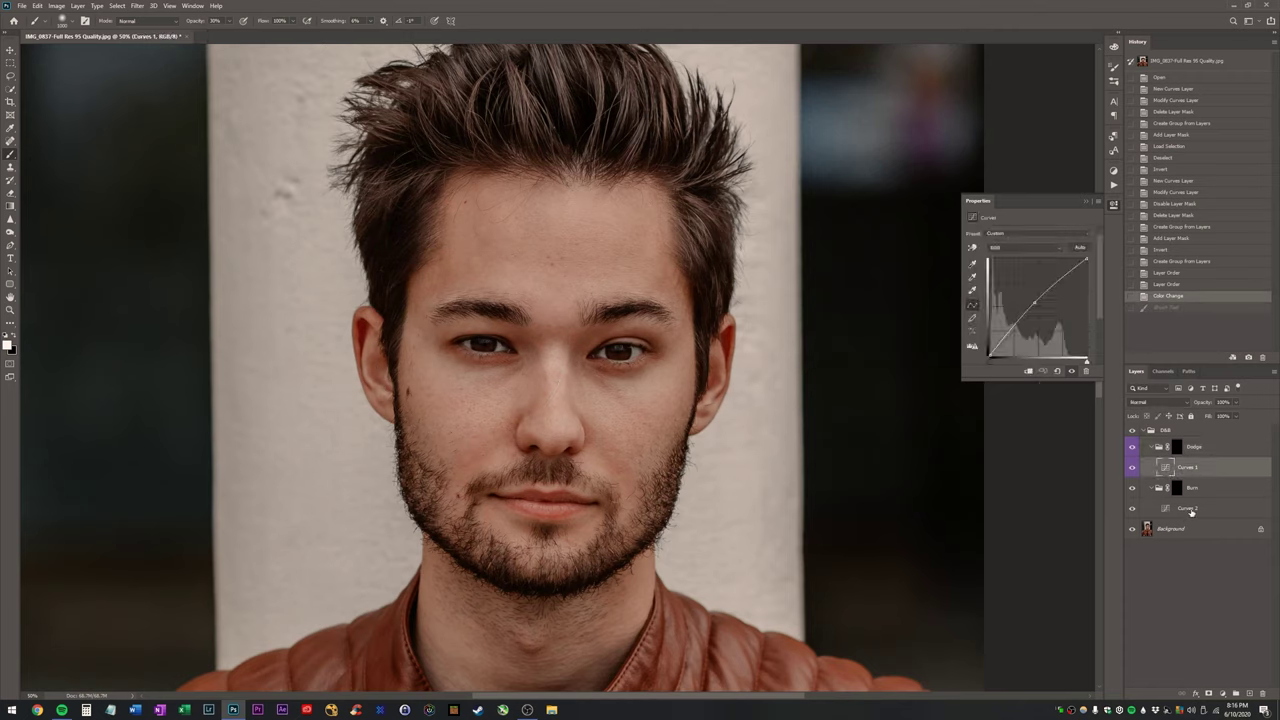
click(1191, 510)
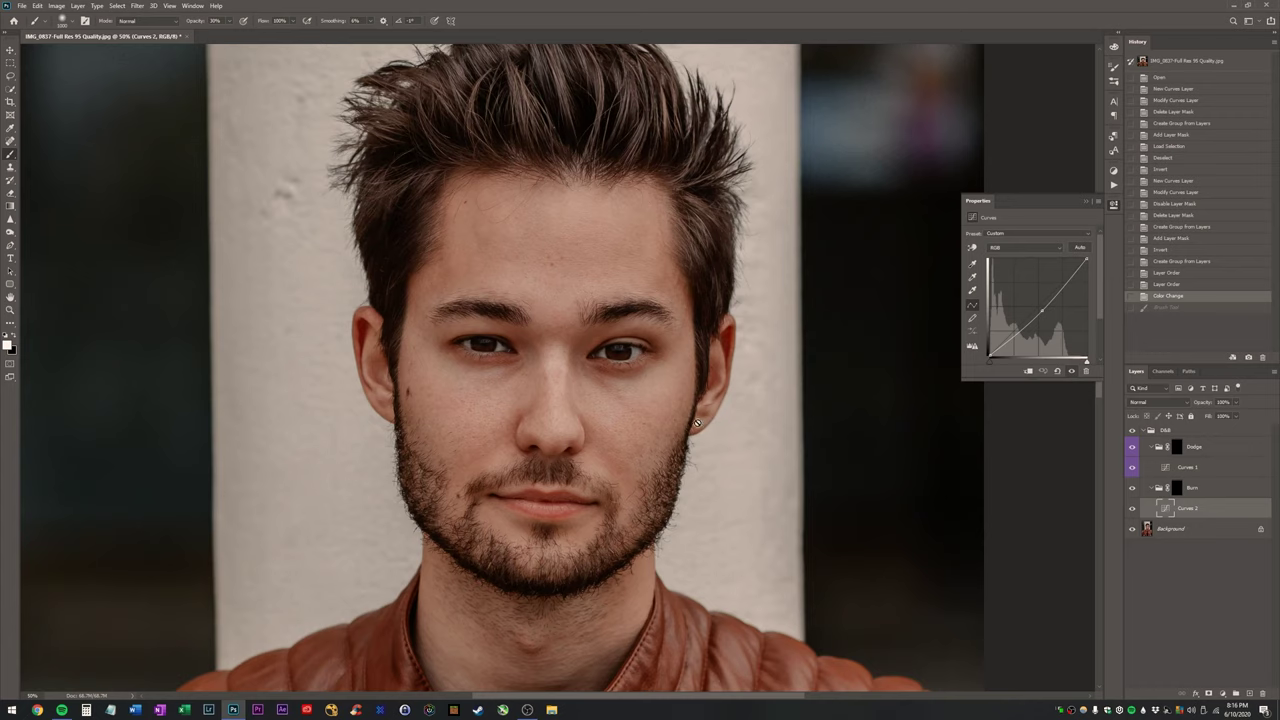
click(697, 423)
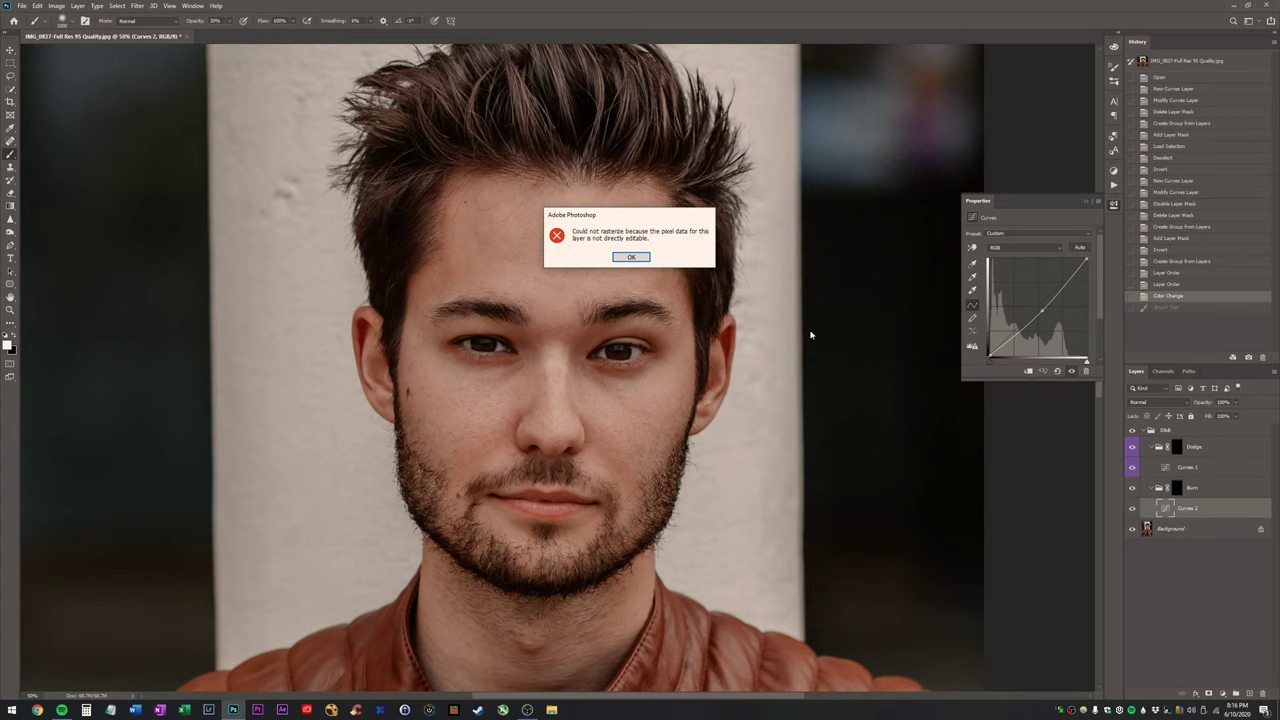
click(632, 258)
Try adjusting the midpoint of the Dodge group's curve, and undo the change.
click(1163, 470)
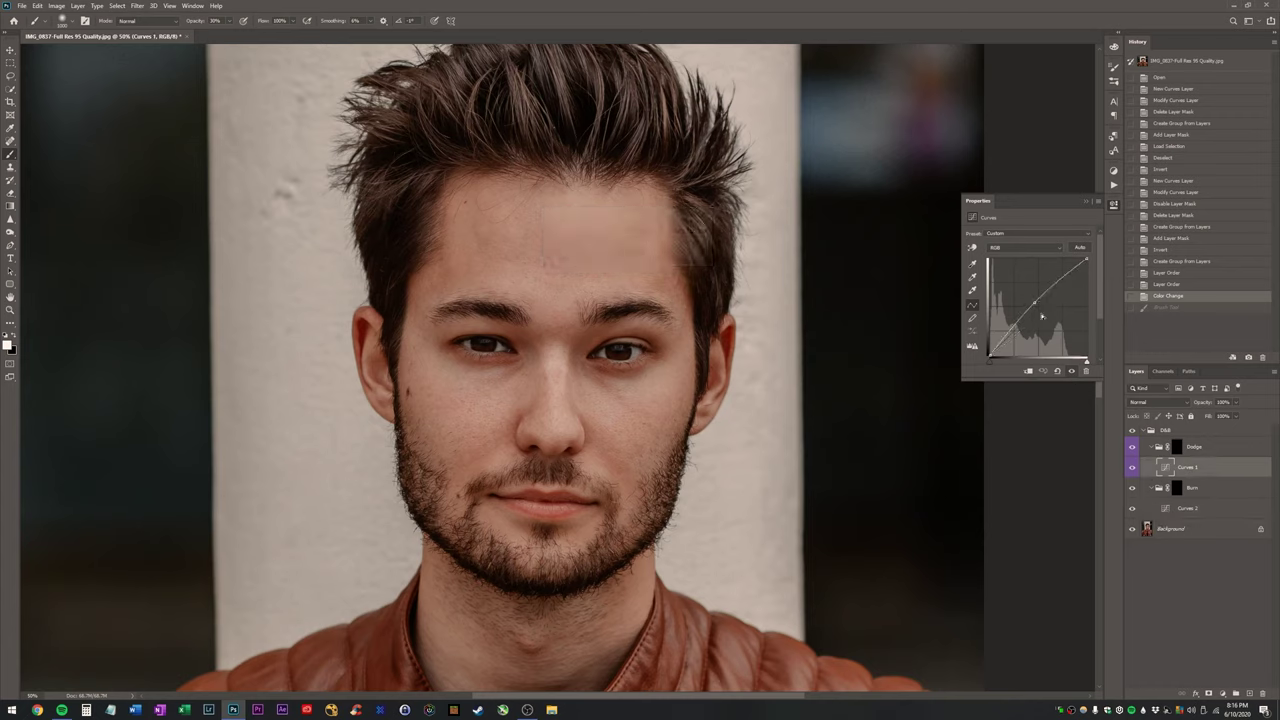
drag(1034, 302, 1034, 302)
key(ctrl+z)
Try painting white strokes across the face on the Burn group's mask, and undo them.
click(1182, 508)
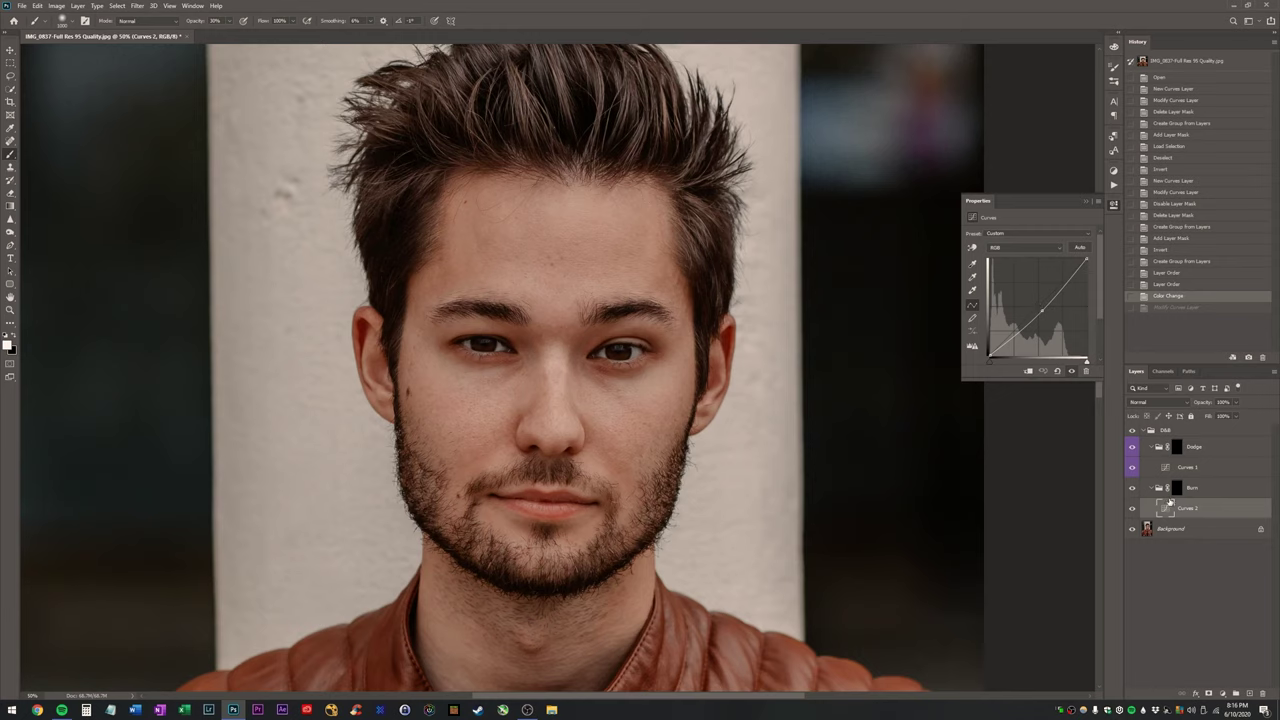
click(1176, 487)
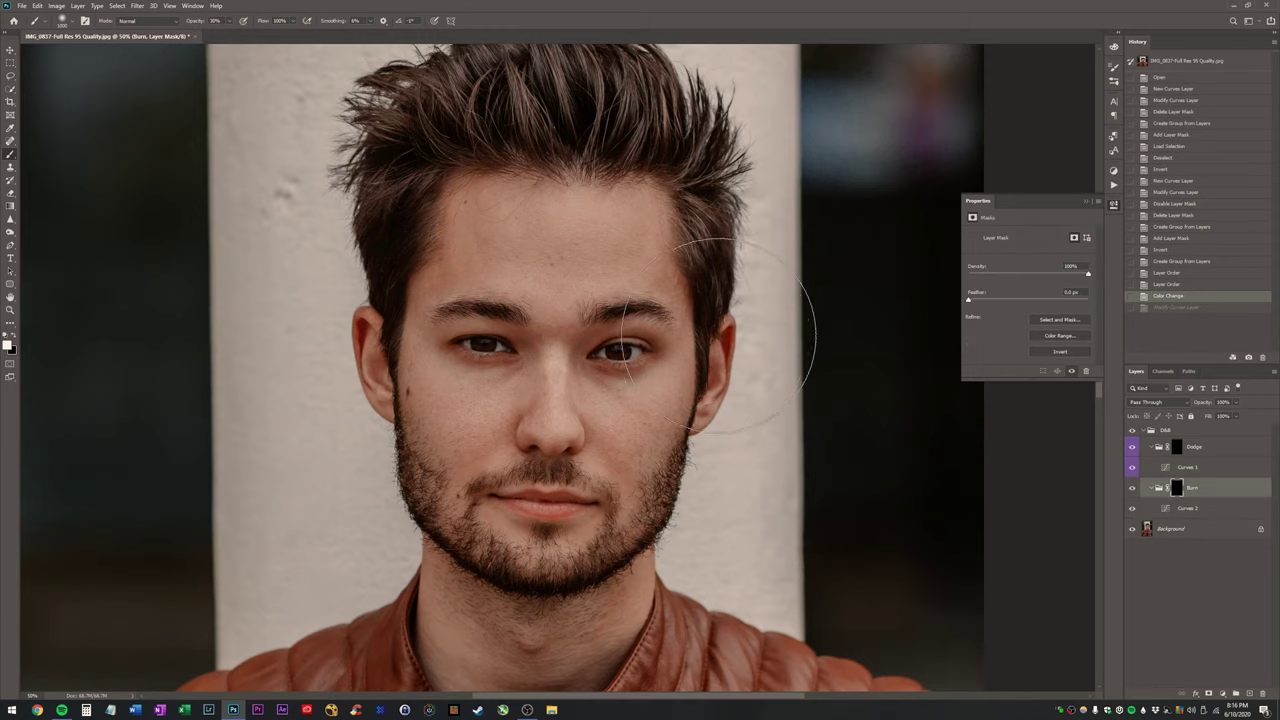
mouse_move(524, 407)
mouse_down()
mouse_move(640, 372)
mouse_move(569, 333)
mouse_up()
key(ctrl+z)
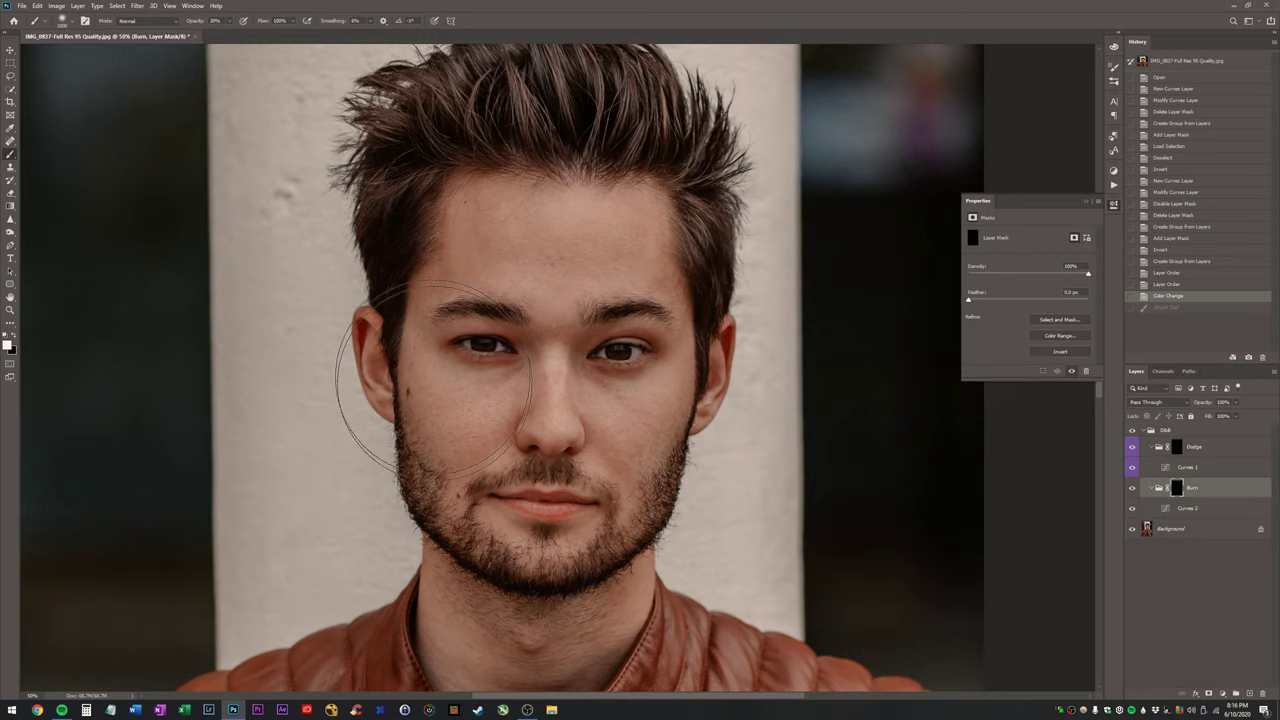
mouse_move(434, 378)
mouse_down()
mouse_move(619, 423)
mouse_move(600, 300)
mouse_up()
key(ctrl+z)
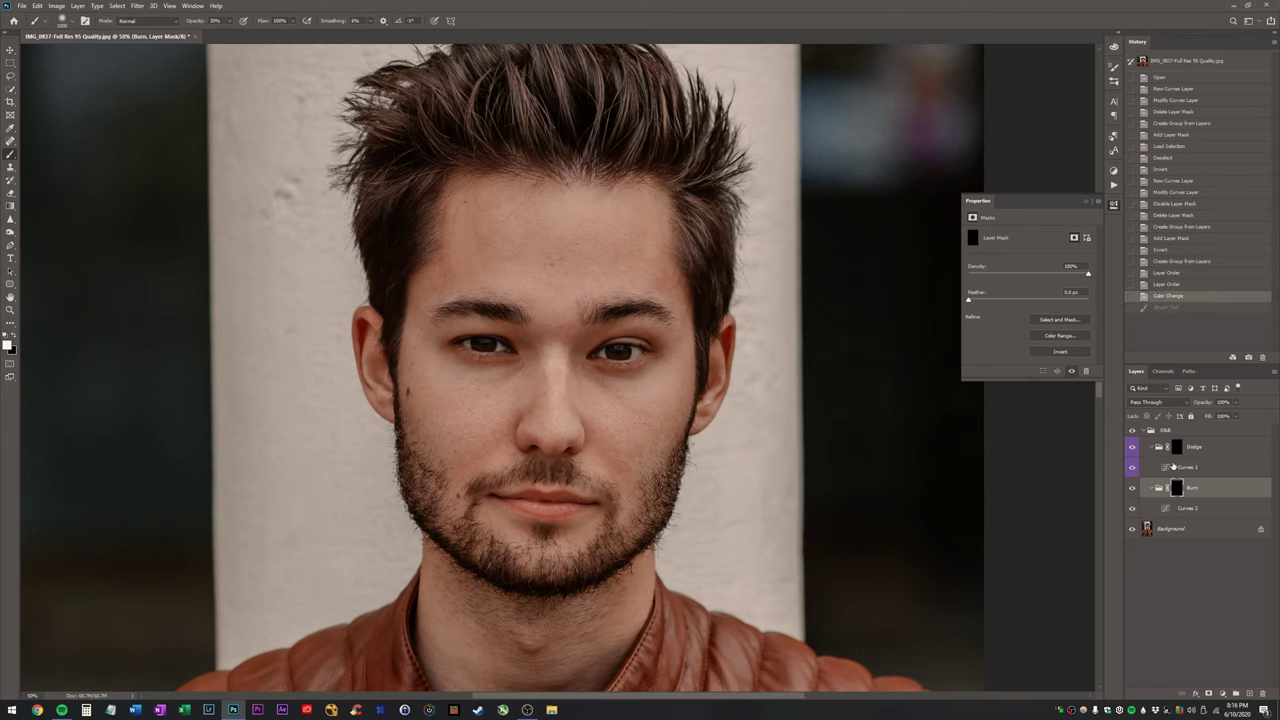
Target the Dodge group's mask and set the brush to 100% opacity with a very low flow.
click(1188, 448)
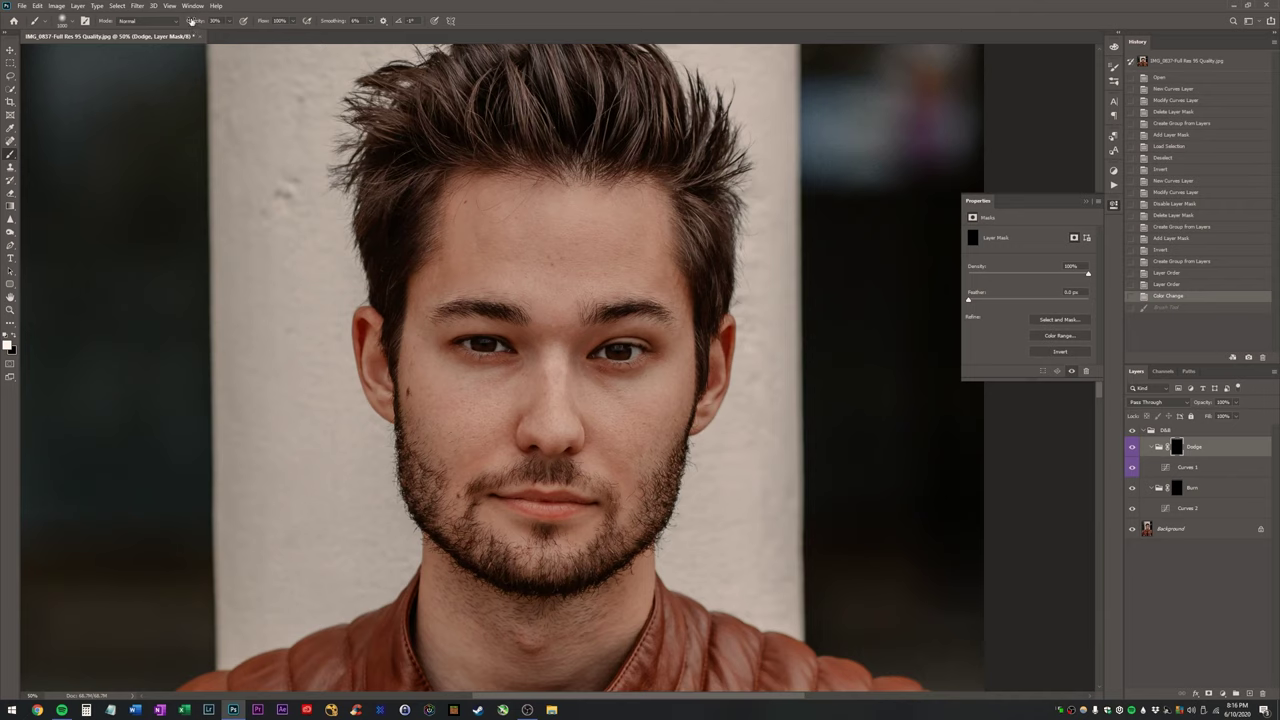
drag(190, 21, 363, 38)
drag(263, 21, 295, 30)
Dodge the shadow beneath the inner corner of the right-hand eye with a much smaller brush.
key(z)
drag(568, 340, 566, 175)
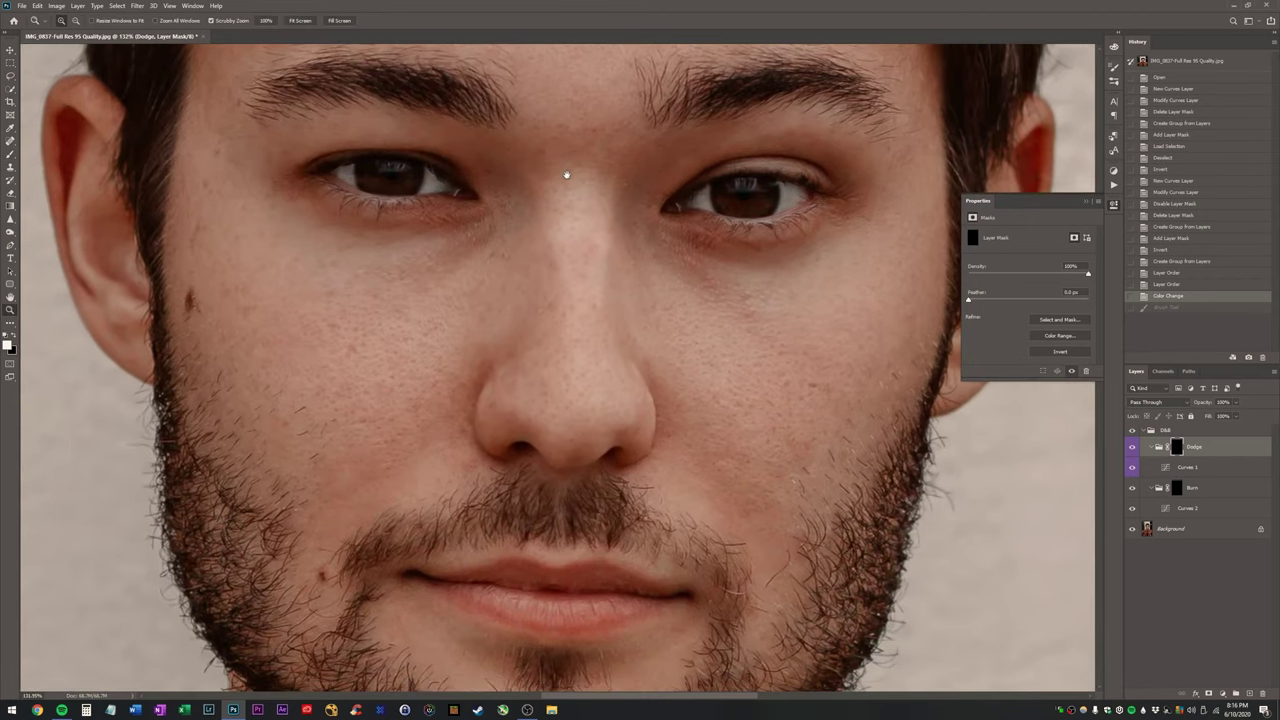
key(b)
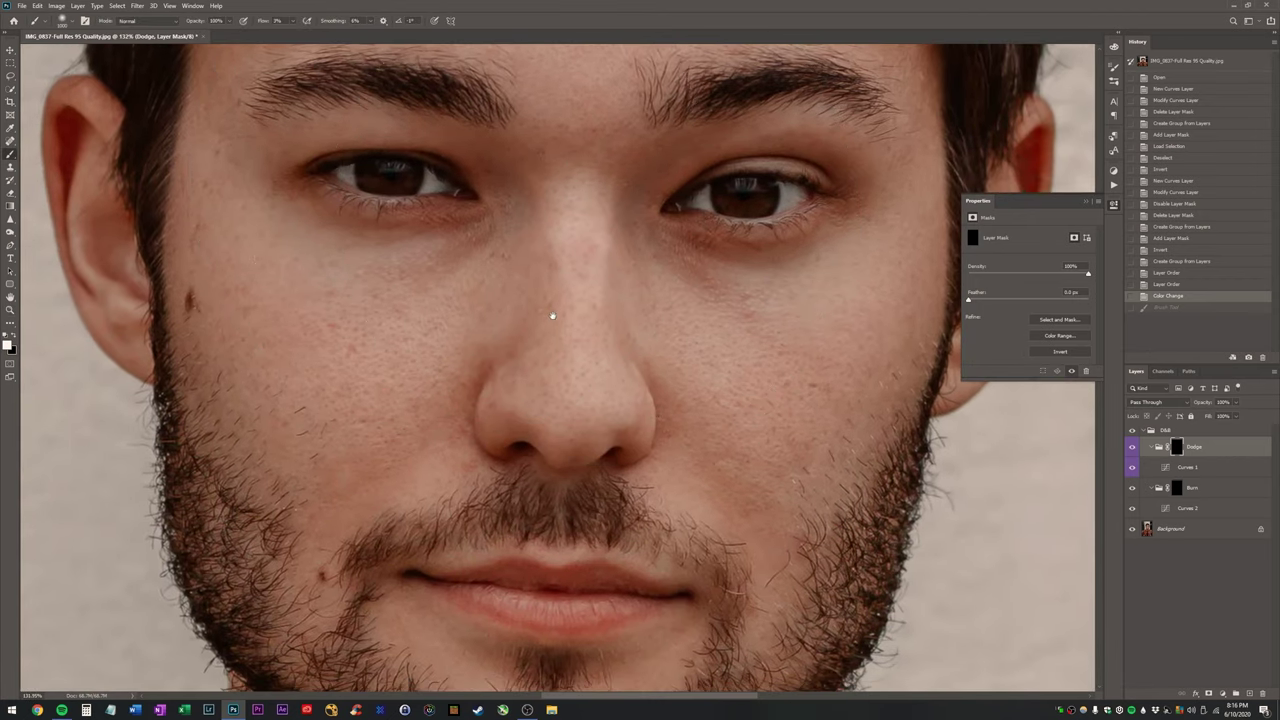
mouse_move(552, 316)
mouse_down()
mouse_move(526, 273)
mouse_move(528, 330)
mouse_up()
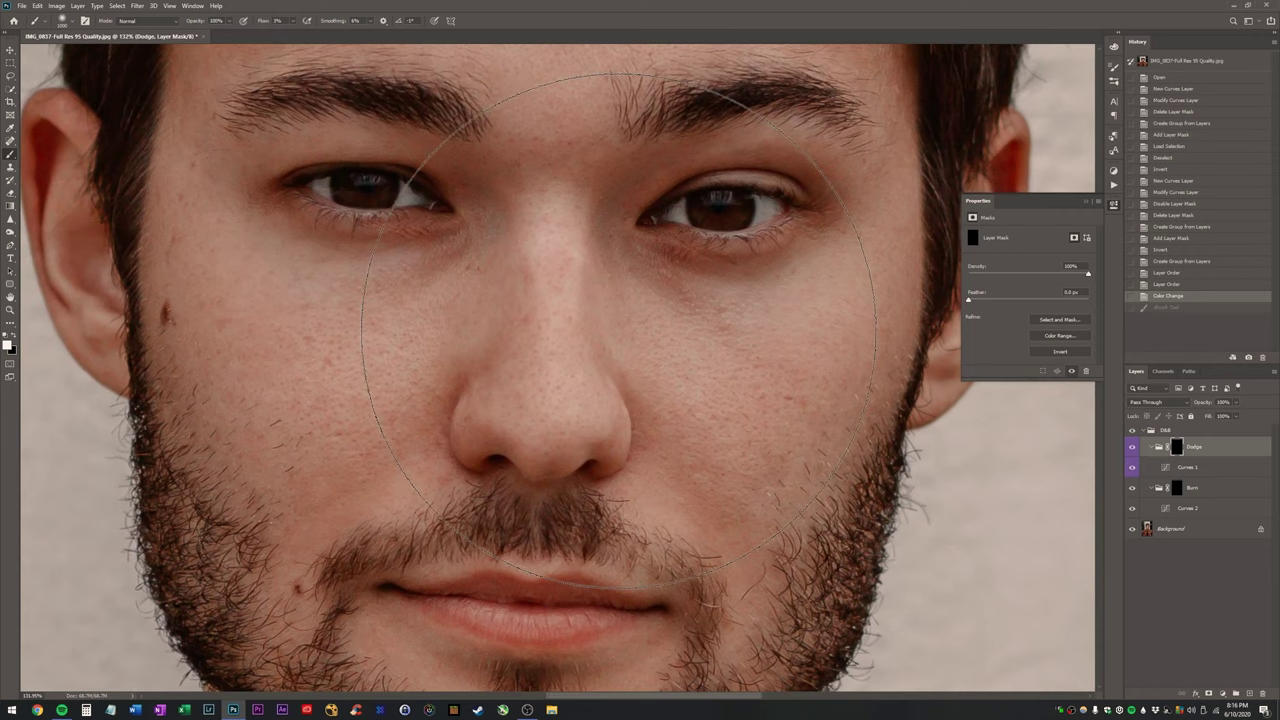
key(bracketleft)
key(bracketleft)
key(bracketleft)
key(bracketleft)
key(bracketleft)
key(bracketleft)
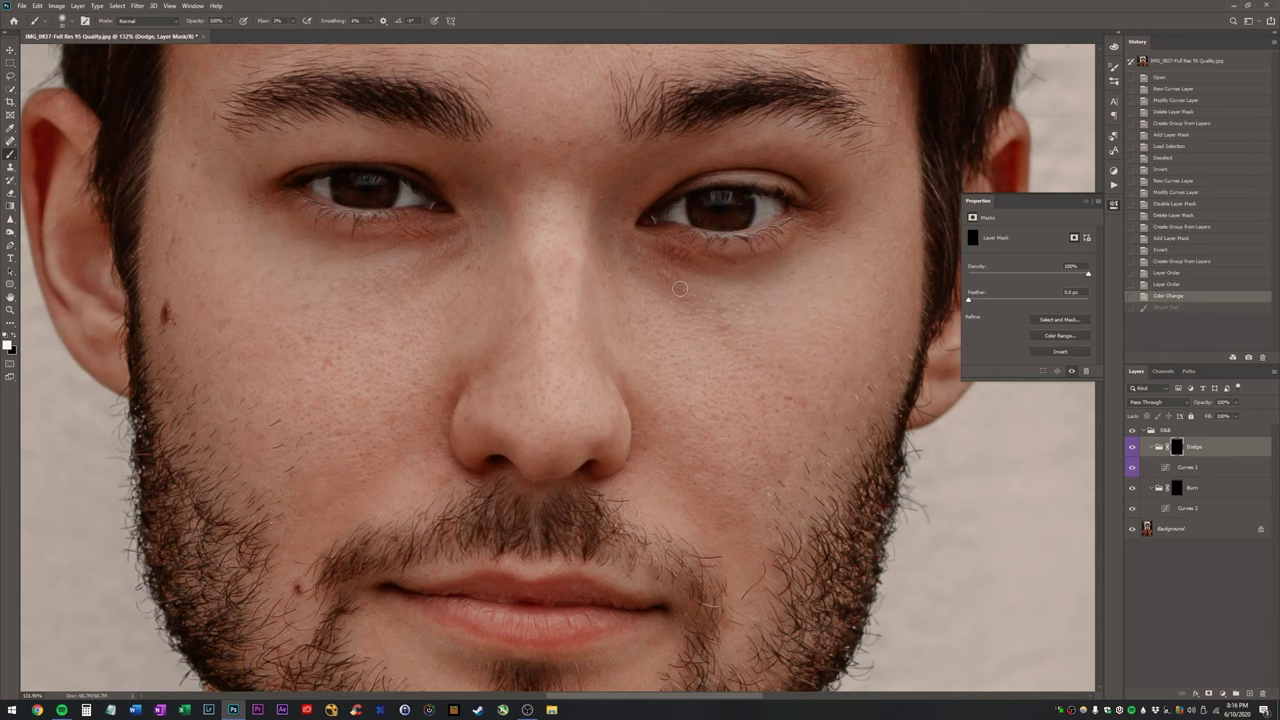
drag(687, 296, 649, 260)
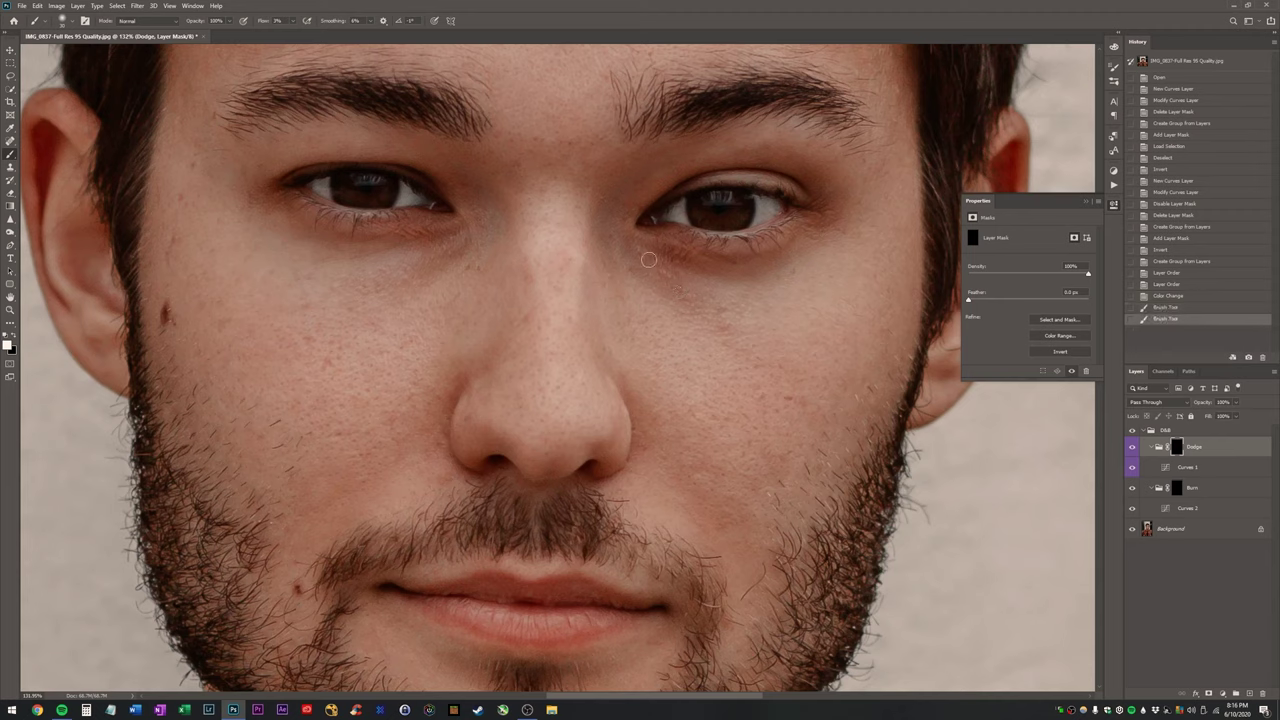
Dodge the small dark mark on the upper cheek beneath the right-hand eye using a tiny brush.
key(bracketleft)
key(bracketleft)
key(bracketleft)
key(bracketleft)
click(721, 311)
click(722, 314)
click(723, 318)
click(725, 324)
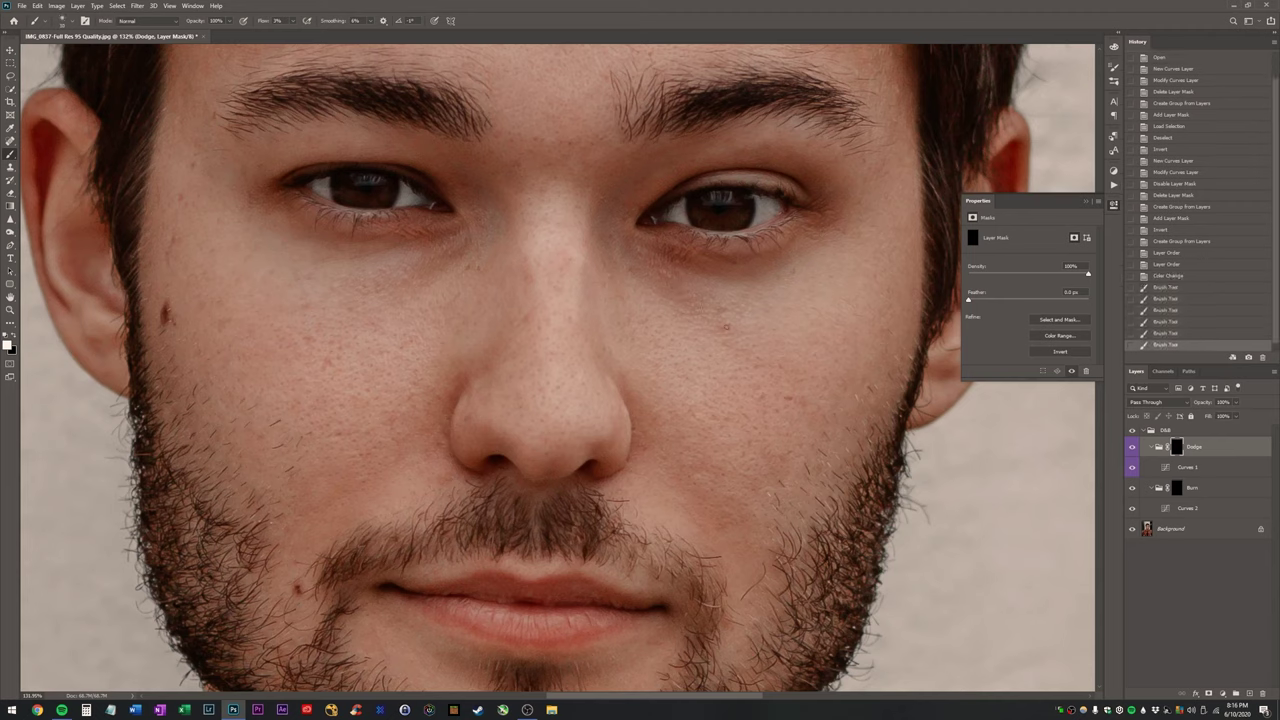
click(725, 325)
click(722, 324)
click(719, 323)
Lighten the small reddish spot in the middle of the right-hand cheek on the Dodge mask.
click(788, 398)
click(788, 398)
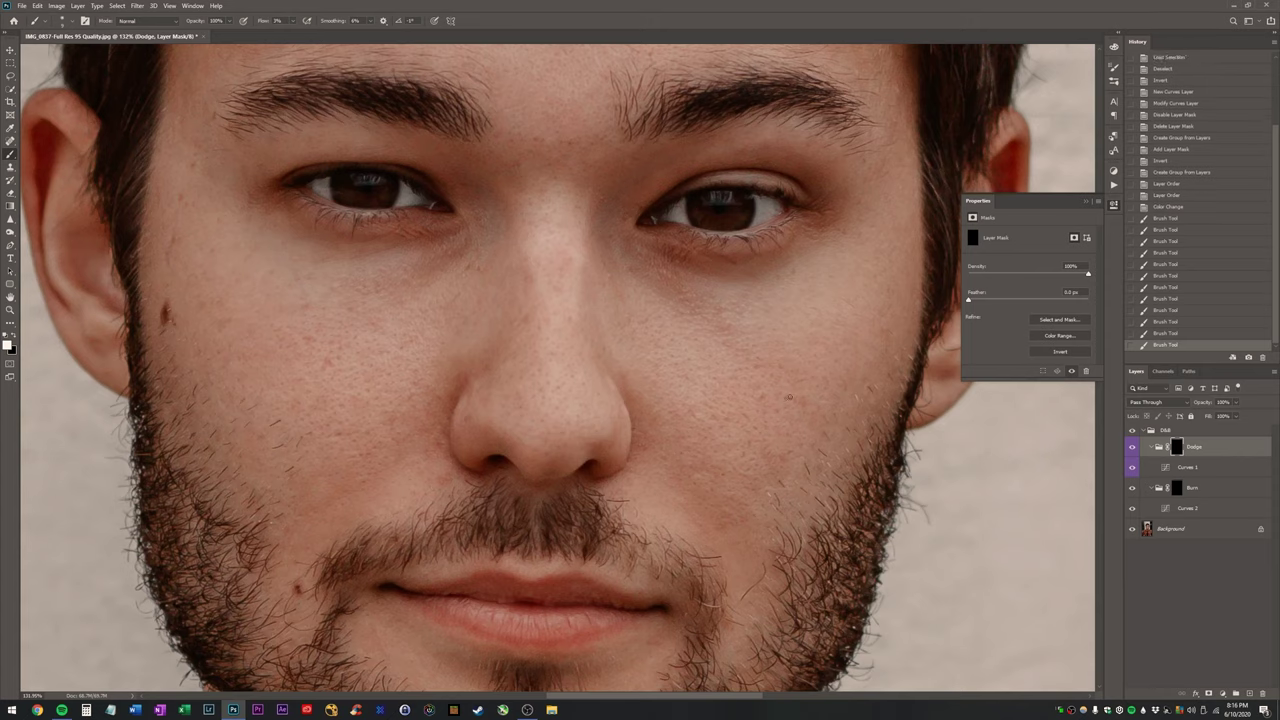
click(789, 397)
click(789, 396)
click(789, 395)
click(789, 395)
Dodge the shadows beneath and around the right-hand eye, adapting the brush size to each area.
key(bracketright)
key(bracketright)
key(bracketright)
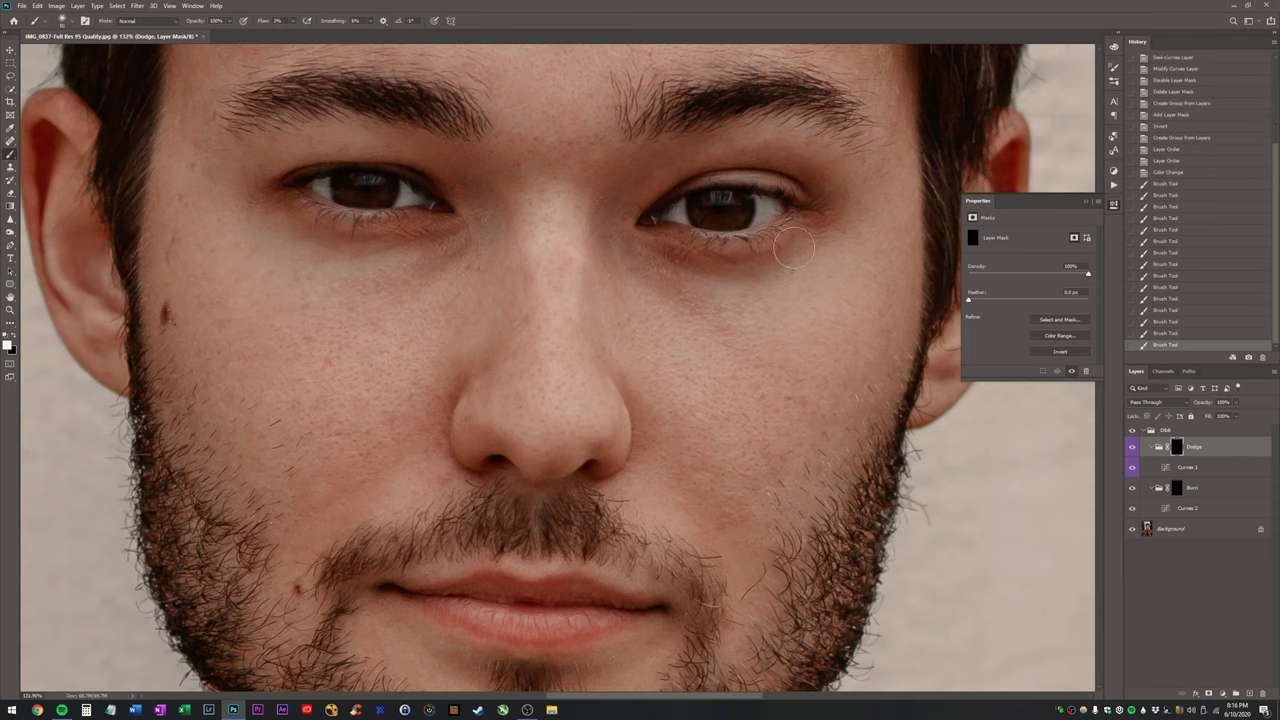
click(801, 239)
mouse_move(750, 269)
mouse_down()
mouse_move(705, 262)
mouse_move(745, 248)
mouse_move(742, 258)
mouse_up()
mouse_move(742, 258)
mouse_down()
mouse_move(699, 252)
mouse_move(755, 266)
mouse_move(659, 252)
mouse_move(743, 261)
mouse_move(657, 231)
mouse_move(698, 259)
mouse_move(653, 240)
mouse_move(734, 260)
mouse_move(625, 226)
mouse_move(653, 252)
mouse_up()
key(bracketright)
key(bracketright)
key(bracketright)
key(bracketleft)
key(bracketleft)
key(bracketleft)
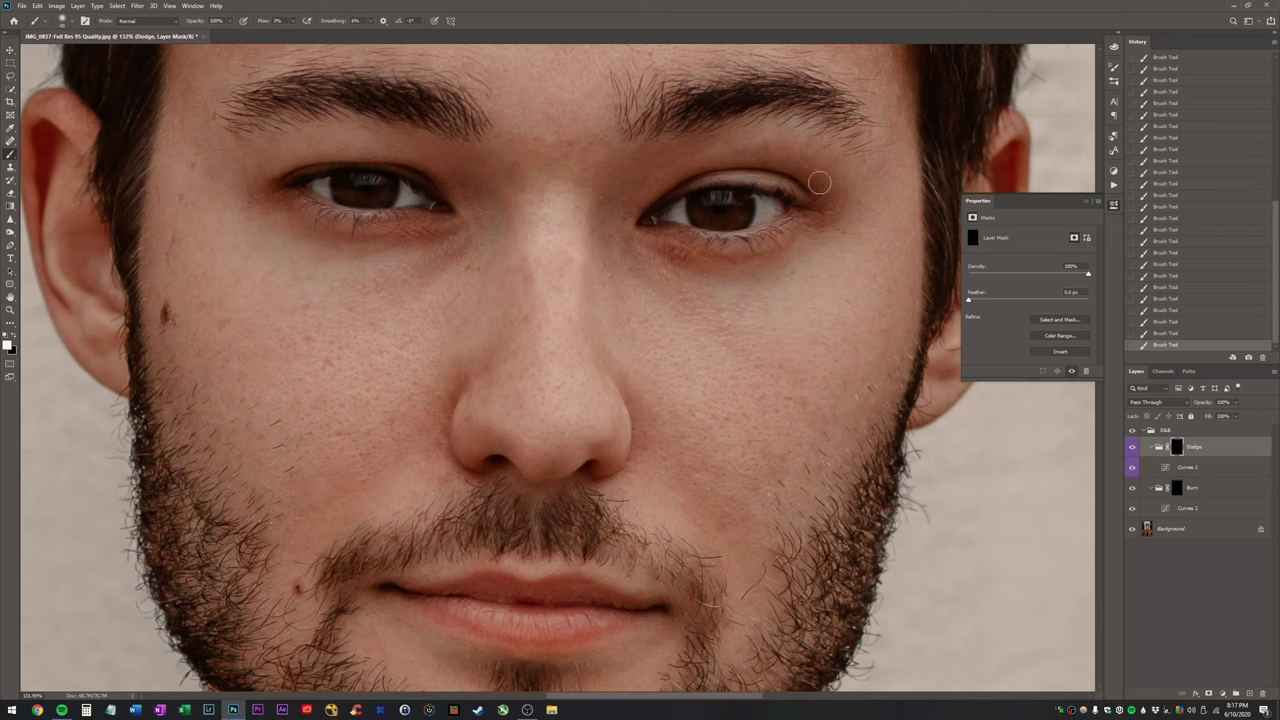
Set the brush flow to 5% and dodge the dark areas around the left-hand eye with a fine brush.
click(275, 21)
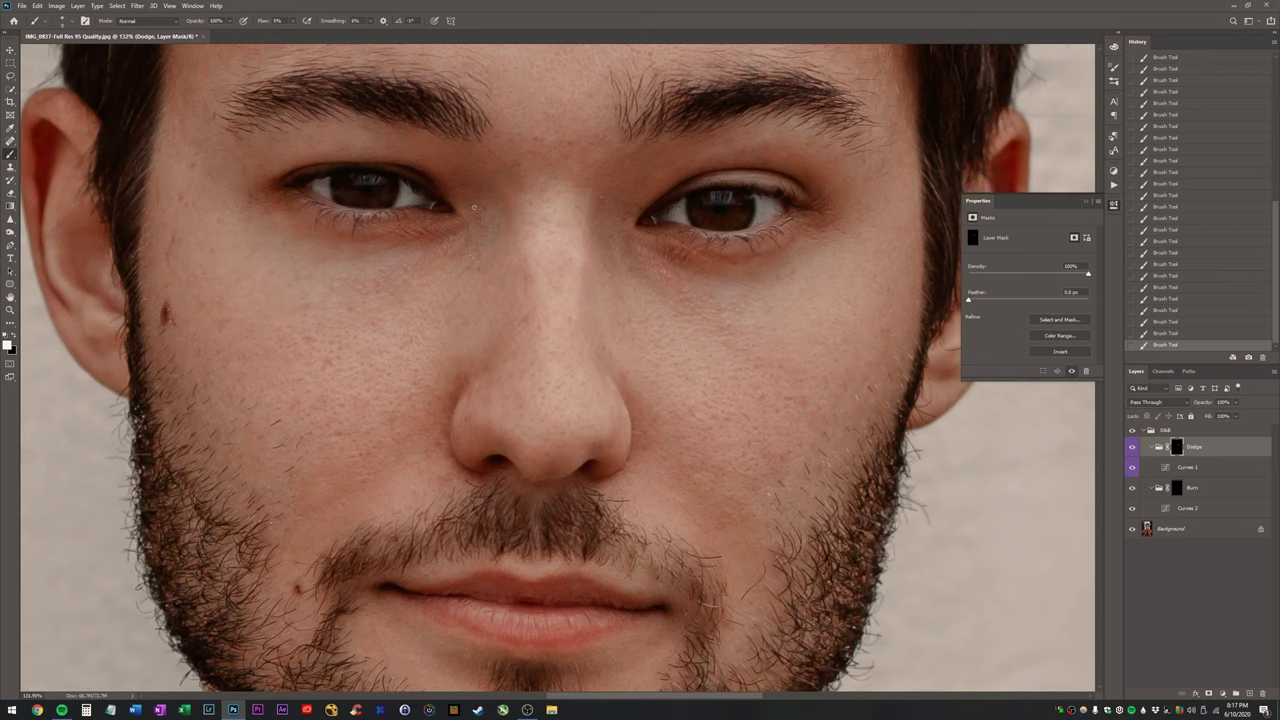
key(bracketright)
key(bracketright)
key(bracketright)
scroll(386, 177, up, 5)
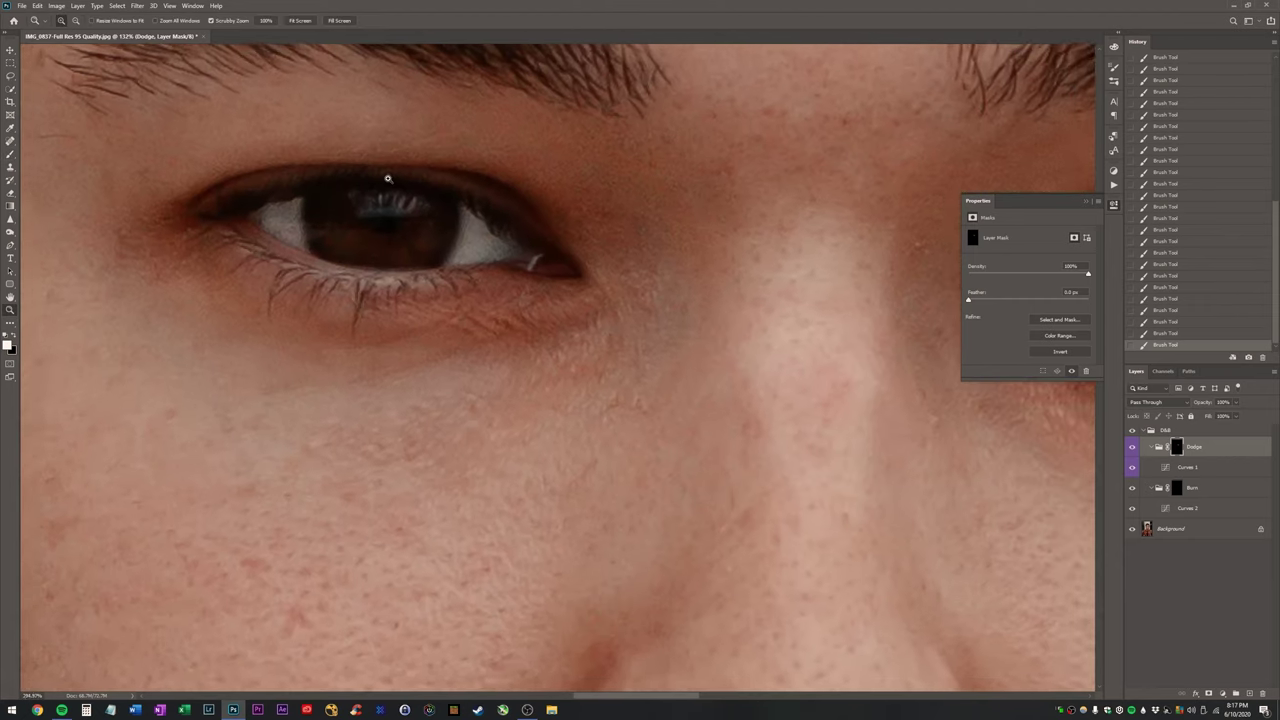
key([)
key([)
key([)
key([)
key([)
key([)
key([)
key([)
key([)
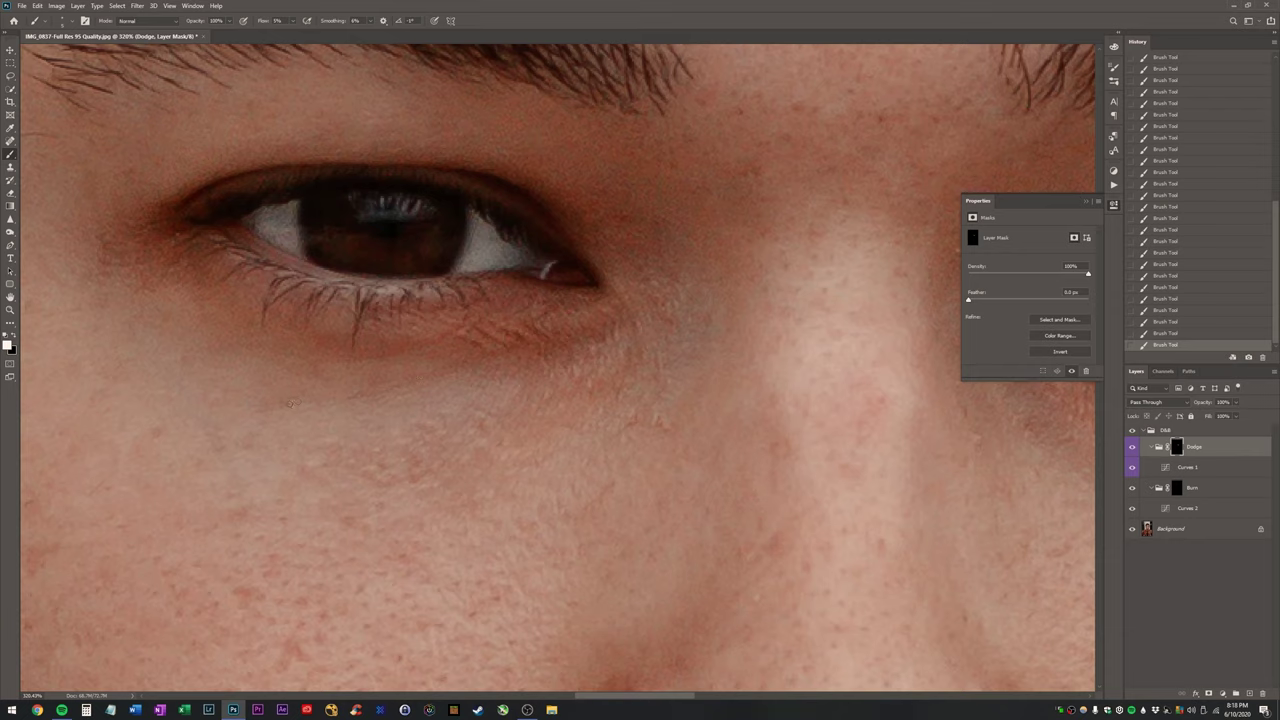
Compare the portrait with and without the Dodge group, both close up and zoomed out.
key(ctrl+0)
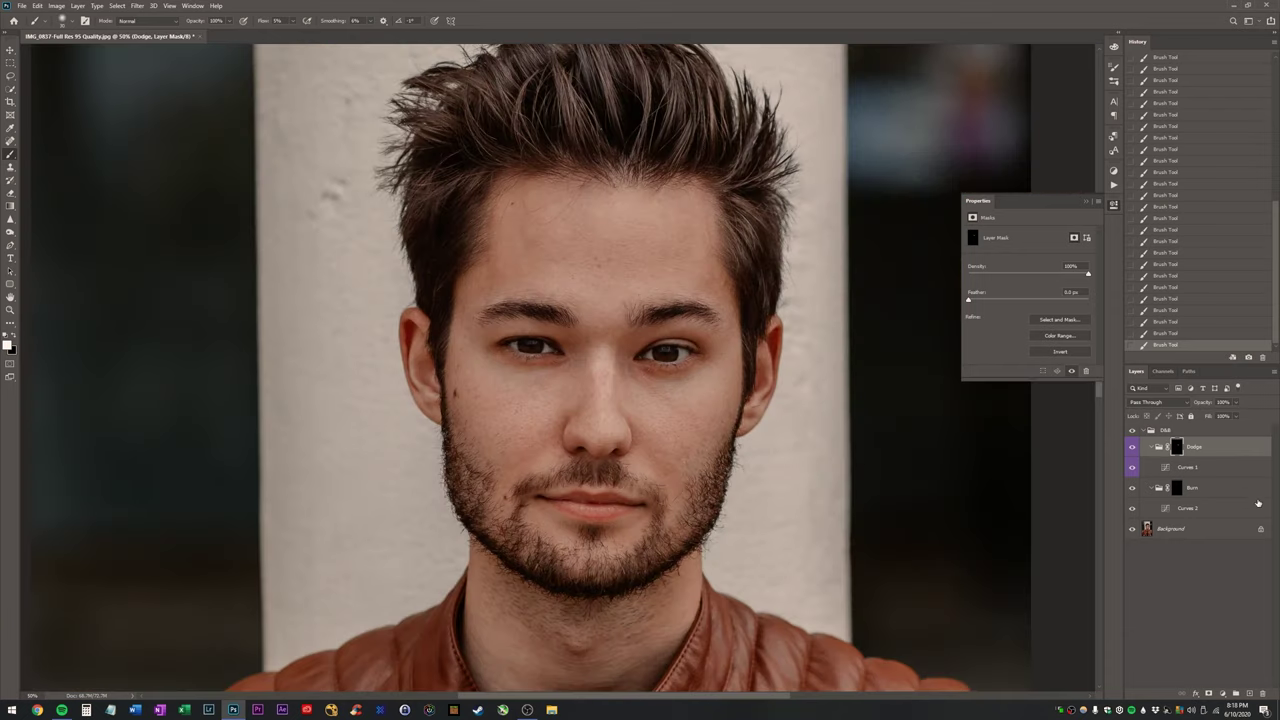
click(1134, 449)
click(1134, 449)
click(1134, 449)
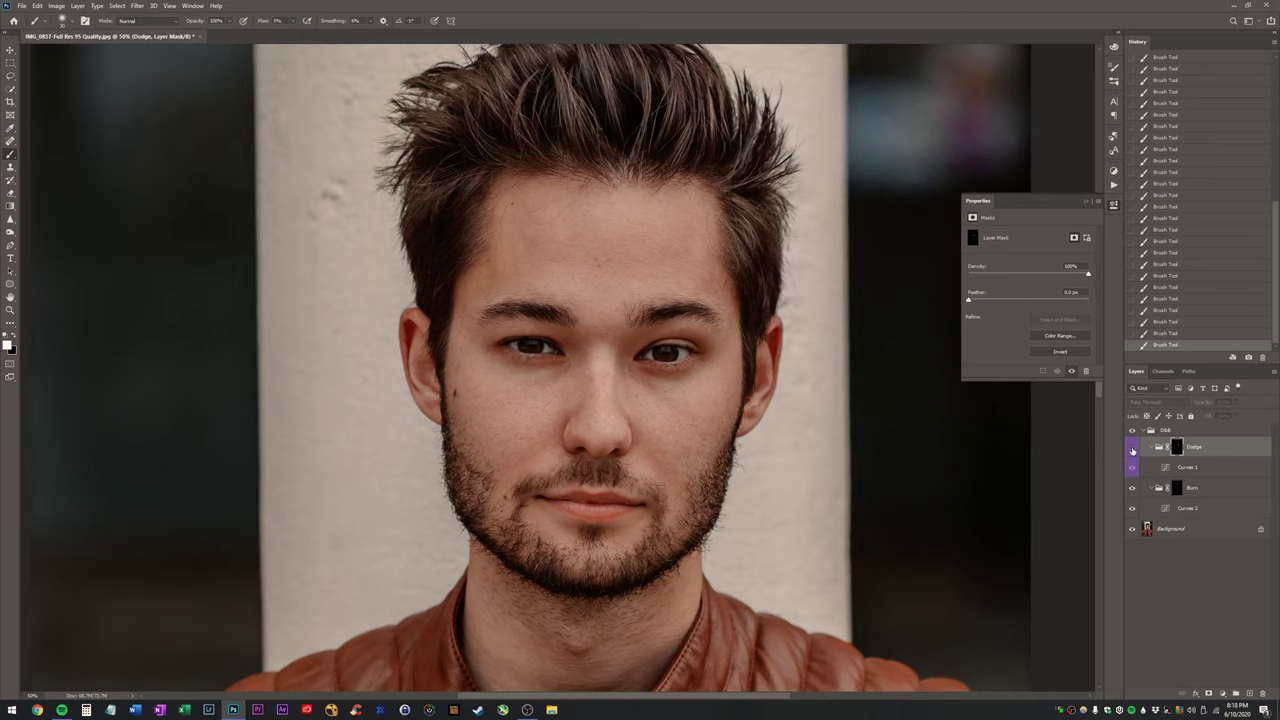
click(1134, 449)
scroll(840, 422, down, 4)
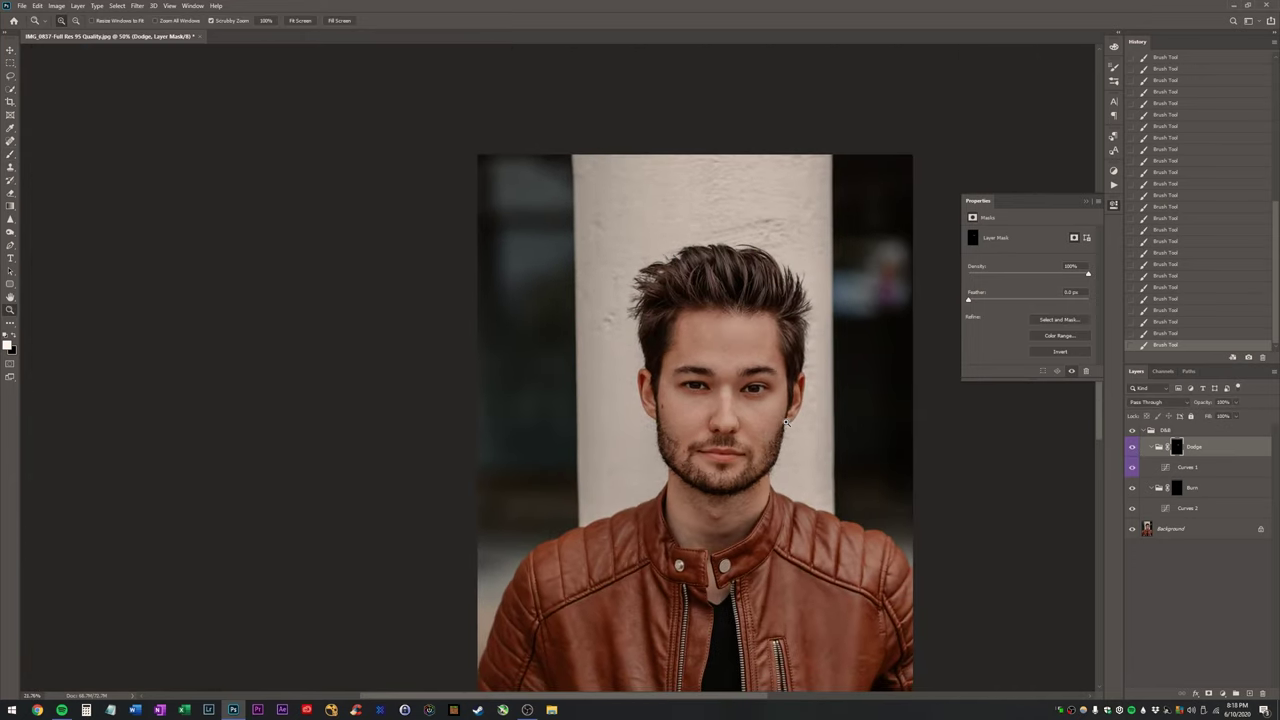
click(1133, 448)
click(1133, 448)
click(1133, 448)
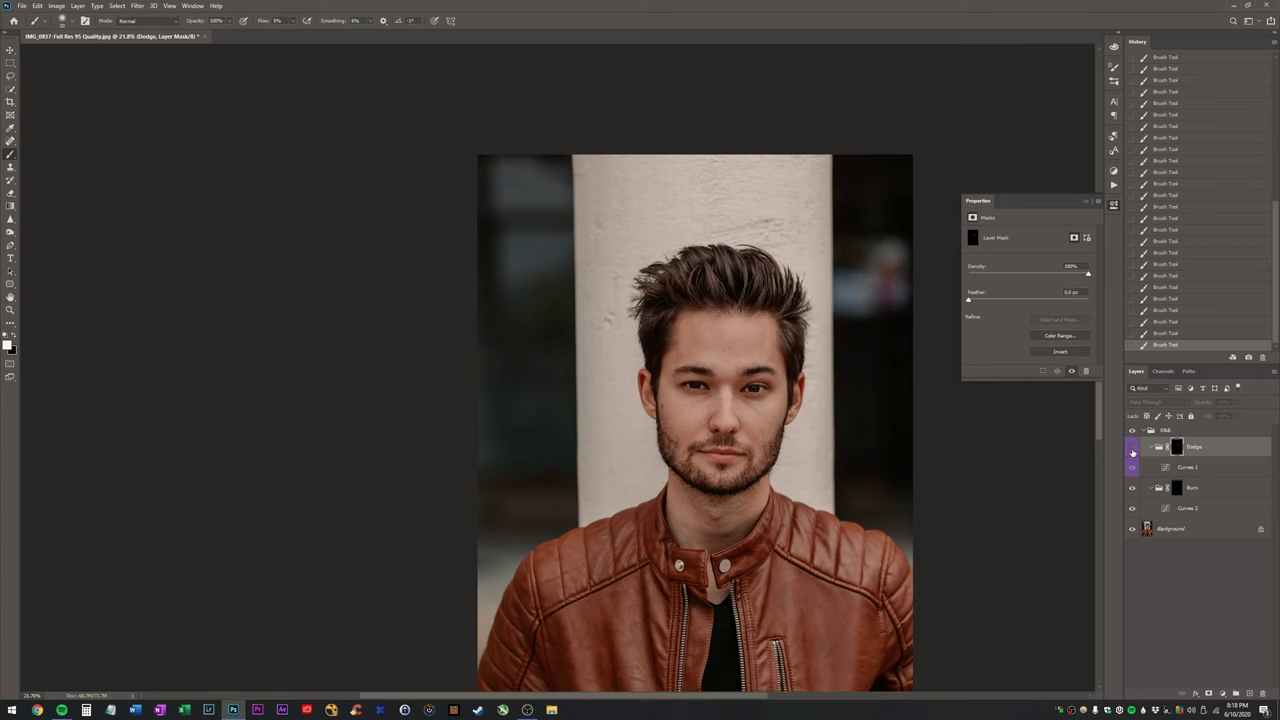
click(1133, 448)
Duplicate the Dodge group and fill the copy's mask with black.
key(z)
drag(750, 411, 782, 432)
key(b)
click(1182, 474)
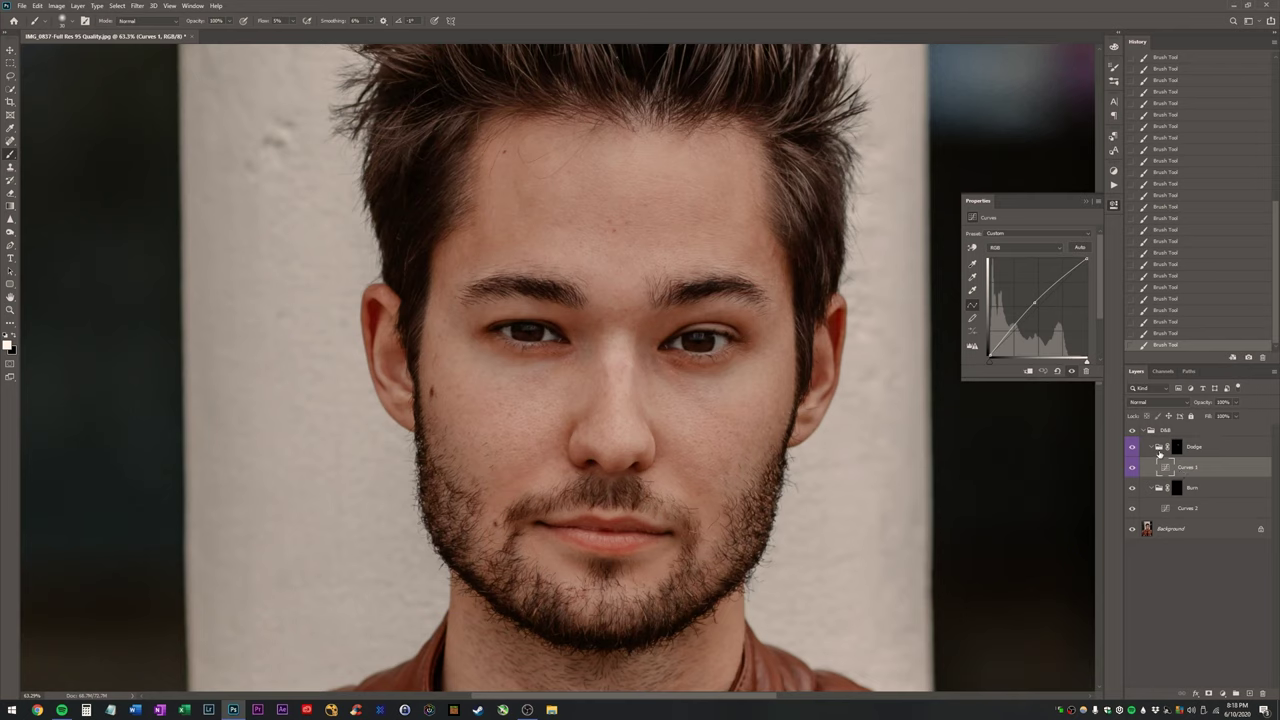
click(1160, 451)
key(ctrl+j)
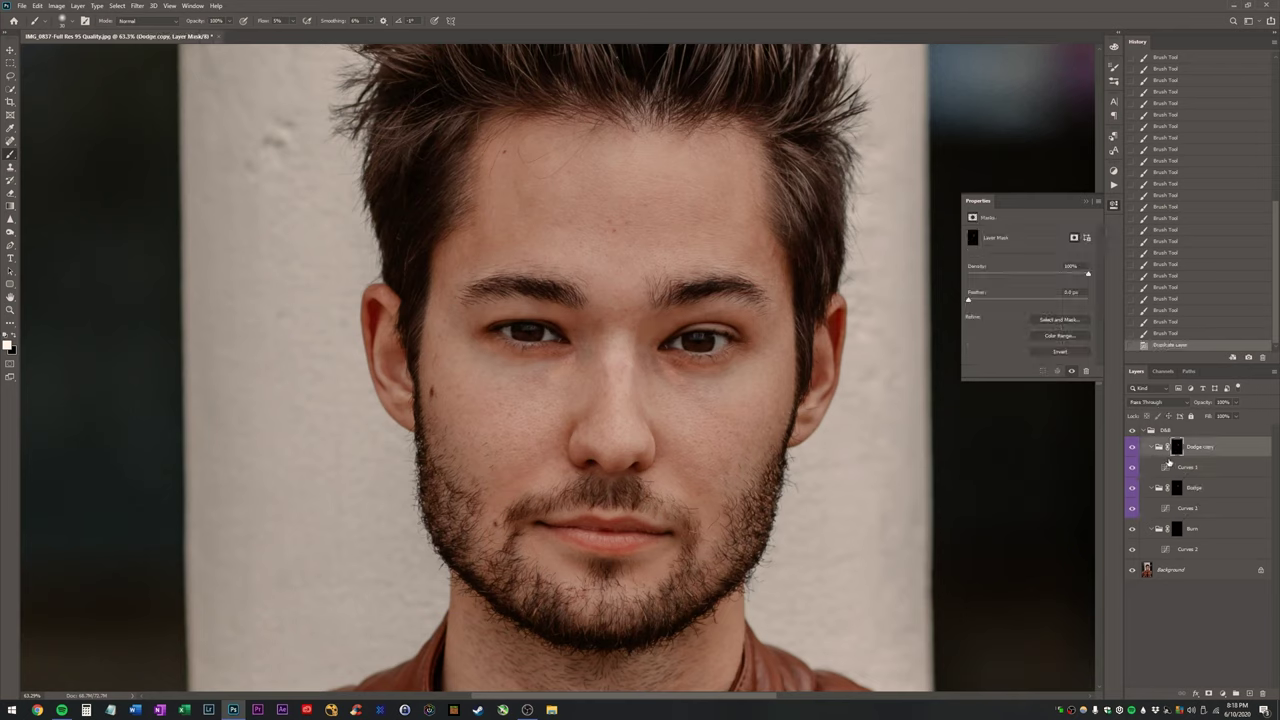
key(ctrl+BackSpace)
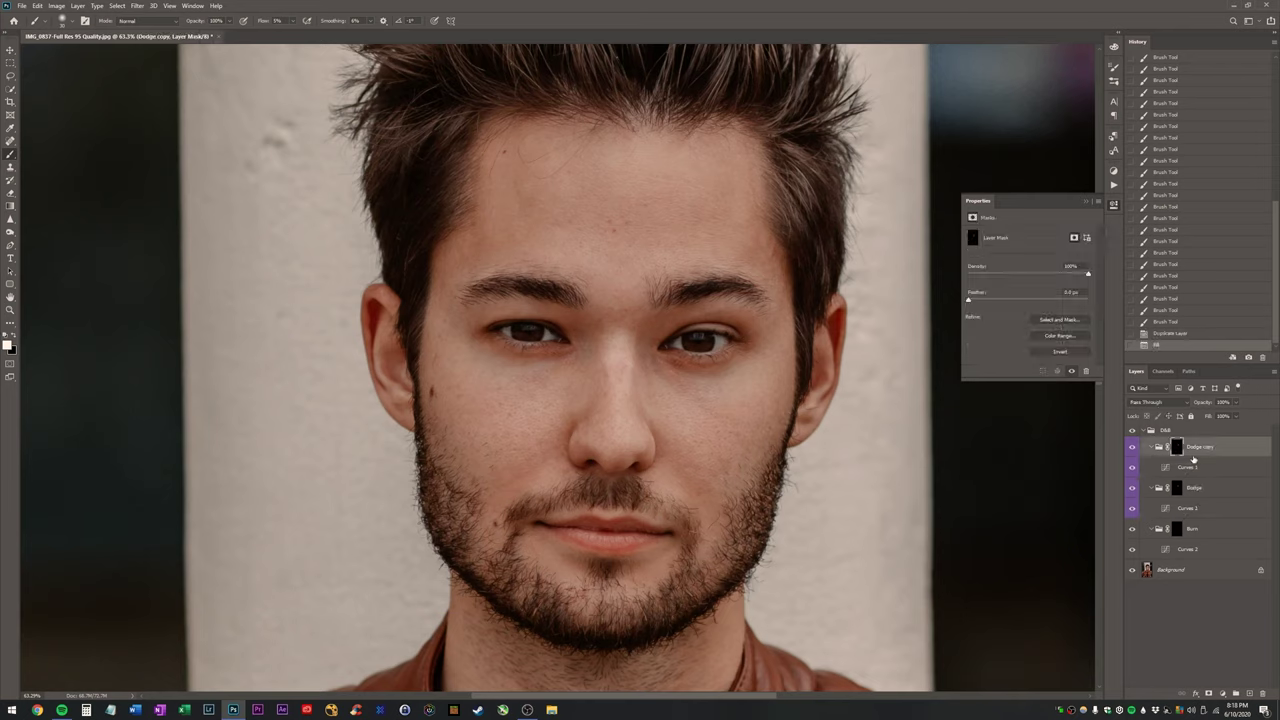
Duplicate the Background layer while working close up on the right-hand eye.
ctrl+click(631, 357)
ctrl+click(631, 357)
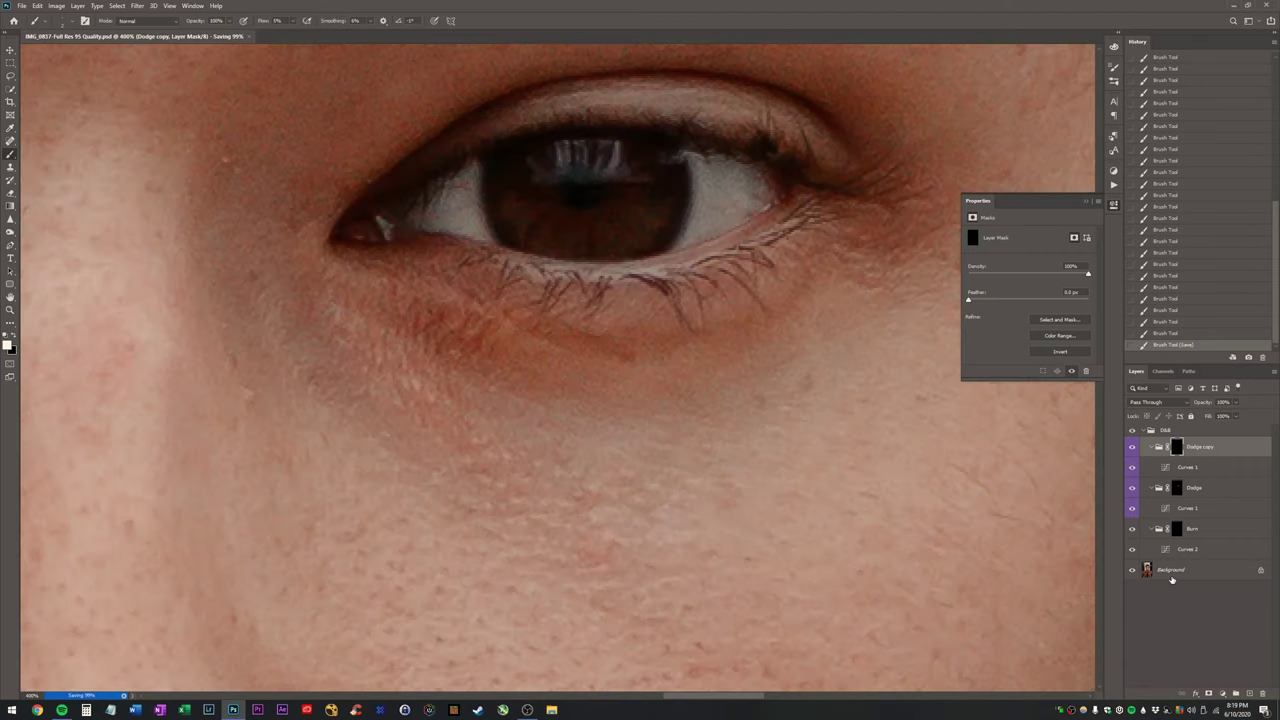
click(1173, 576)
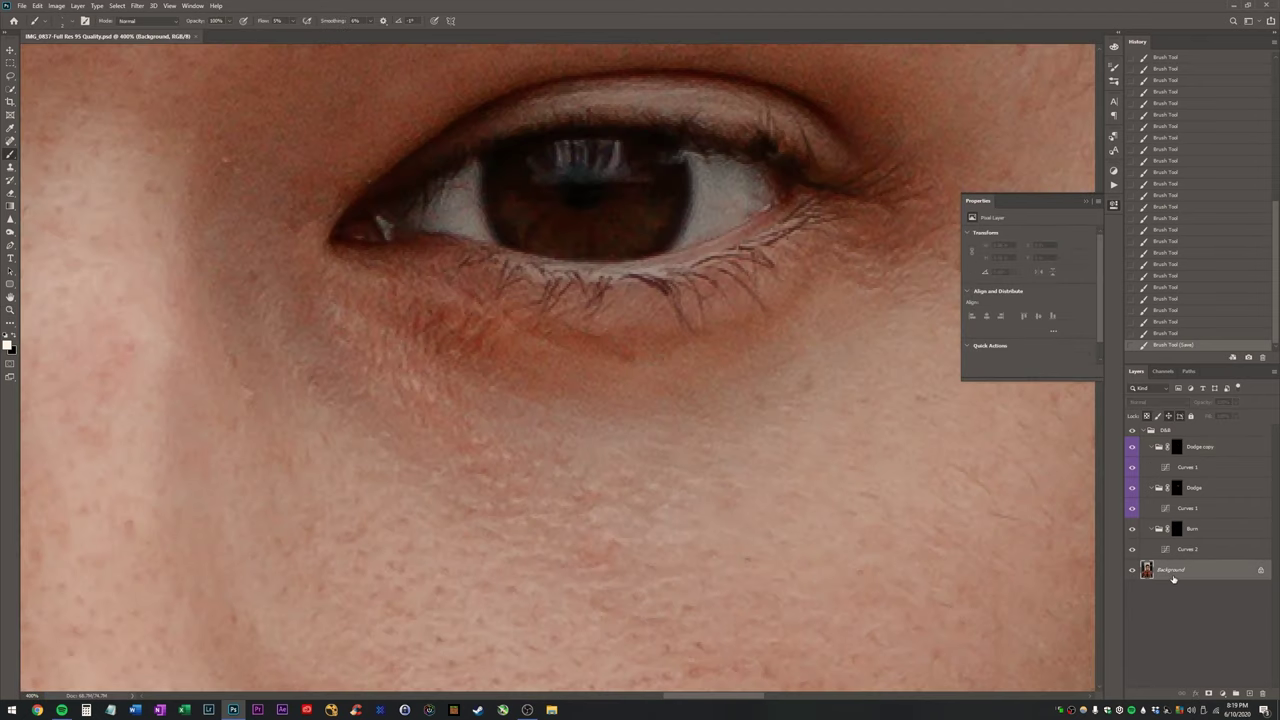
key(ctrl+j)
Retouch the skin beneath the right-hand eye on the Background copy using a small, low-opacity Clone Stamp.
key(s)
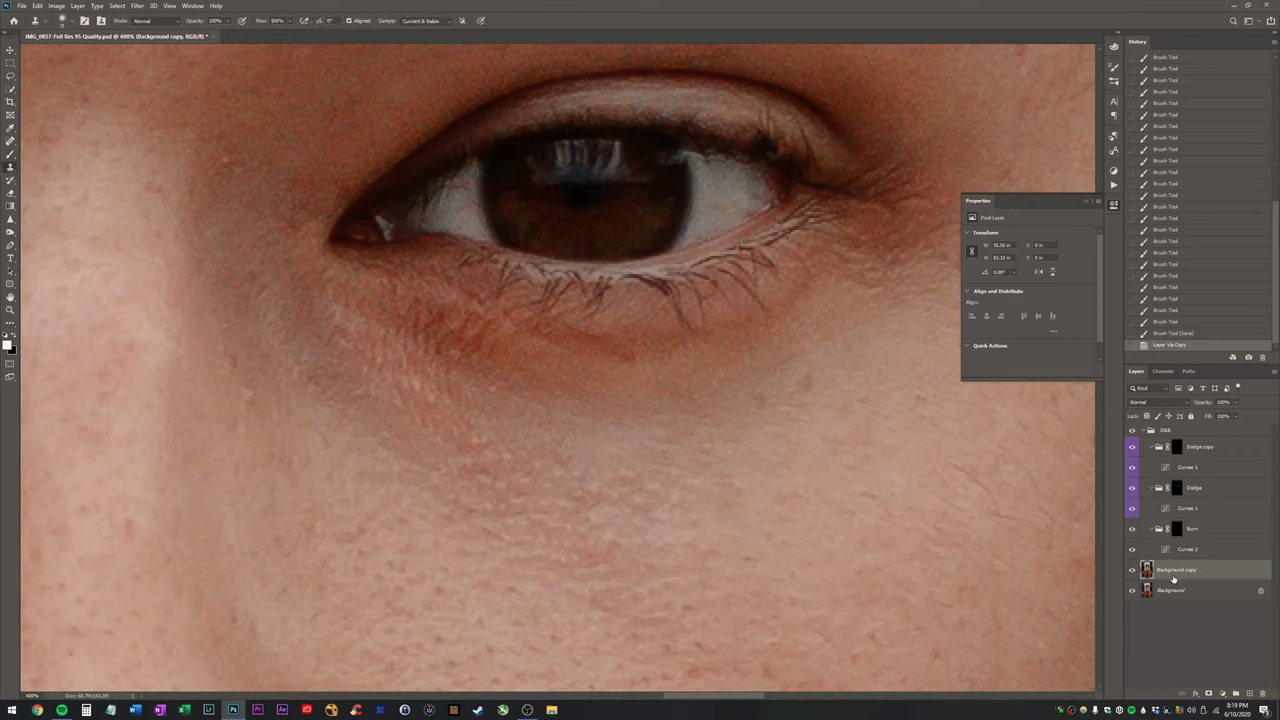
key(bracketleft)
key(bracketleft)
key(bracketleft)
key(bracketleft)
key(bracketleft)
key(bracketleft)
key(bracketleft)
key(bracketleft)
key(5)
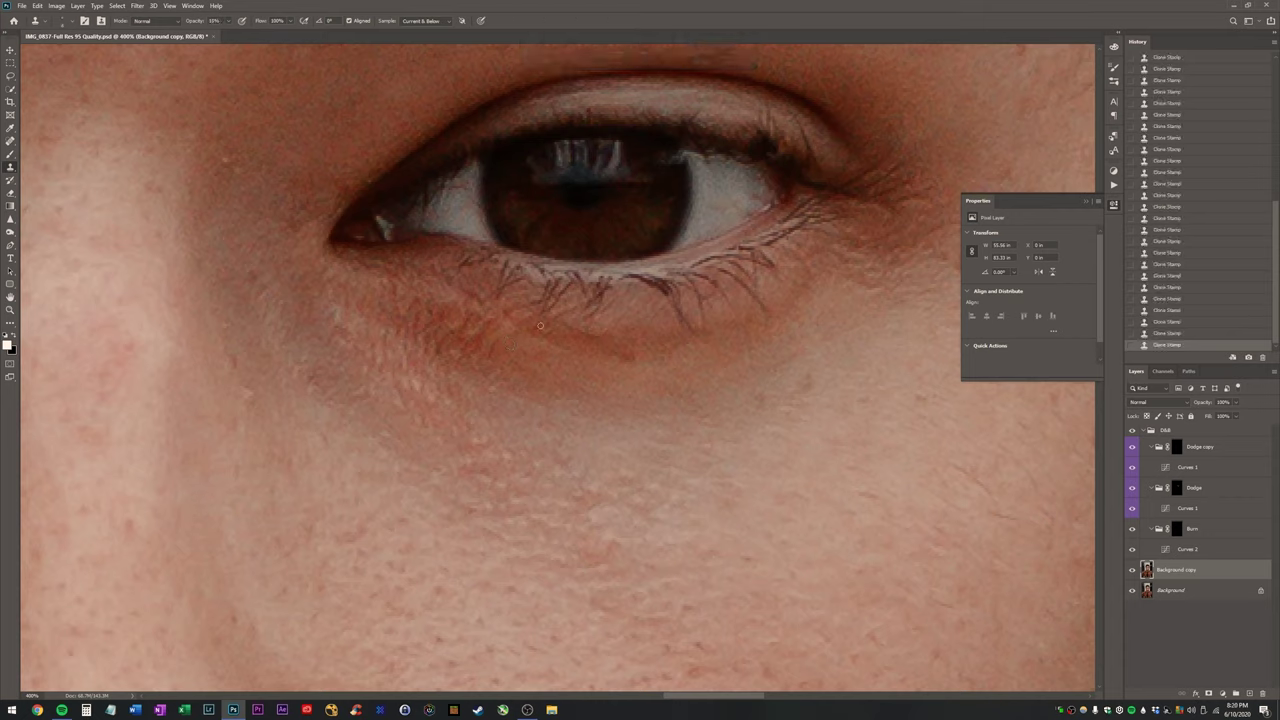
Paint white on the Dodge copy group's mask to lighten the shadows beneath the right-hand eye's inner corner.
click(1180, 408)
click(1150, 481)
click(485, 358)
click(492, 339)
click(484, 342)
click(479, 344)
click(472, 343)
click(472, 331)
click(462, 337)
click(467, 321)
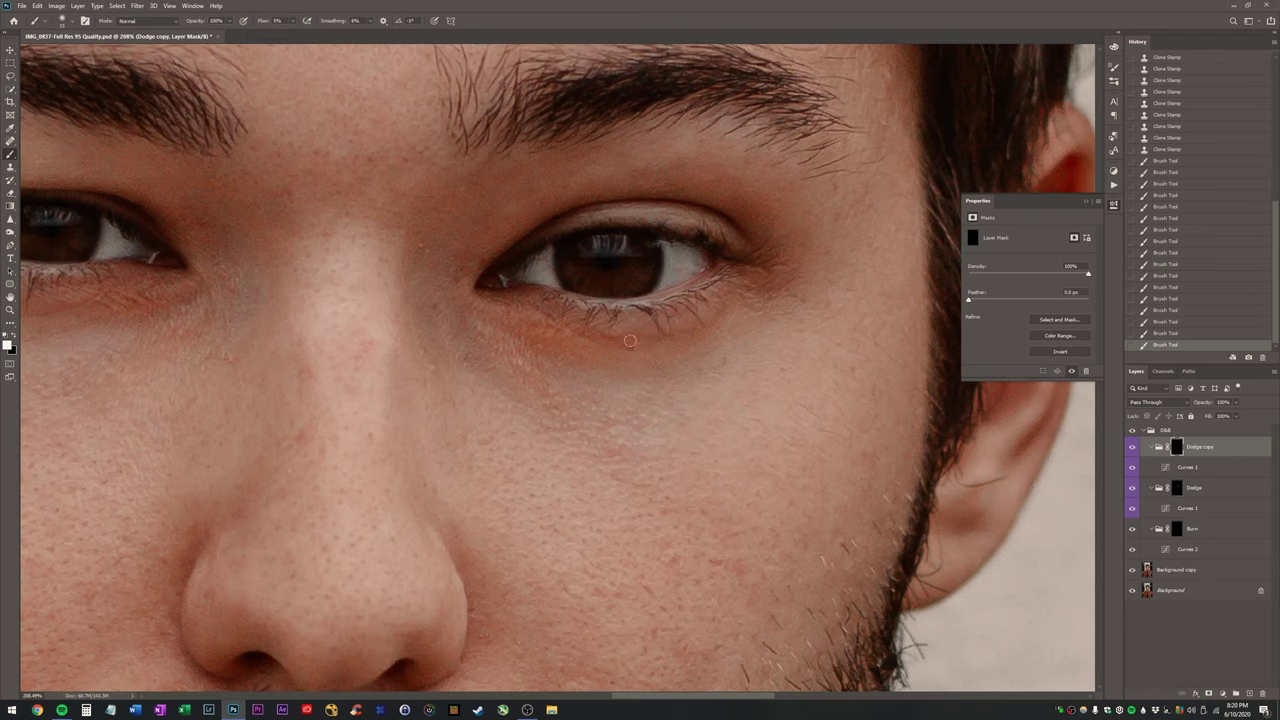
Dodge the shadows beneath the right-hand eye out to its outer corner, adapting the brush size along the way.
key(bracketleft)
click(631, 340)
click(631, 339)
click(664, 333)
key(bracketright)
click(681, 335)
key(bracketright)
click(701, 331)
click(703, 328)
click(710, 321)
click(717, 311)
click(1225, 138)
click(1168, 345)
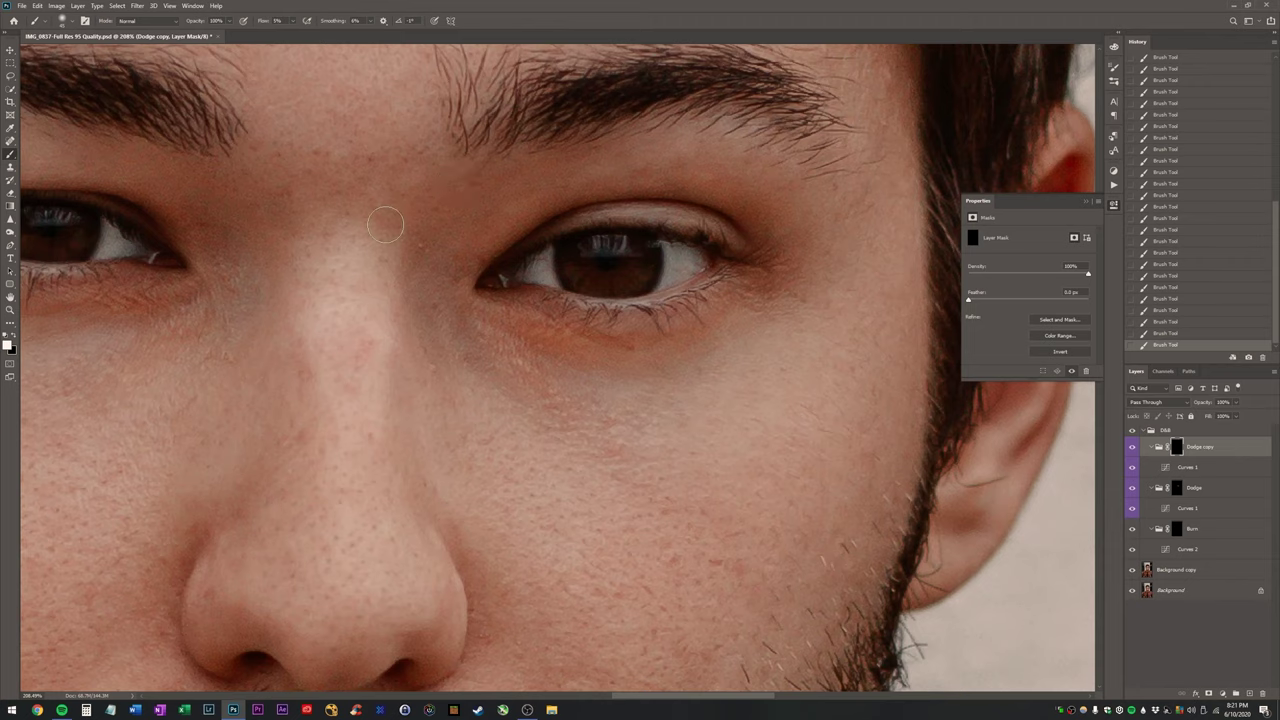
Dodge the dark areas around the left-hand eye and its inner corner on the Dodge copy mask, varying the brush size.
drag(386, 224, 653, 310)
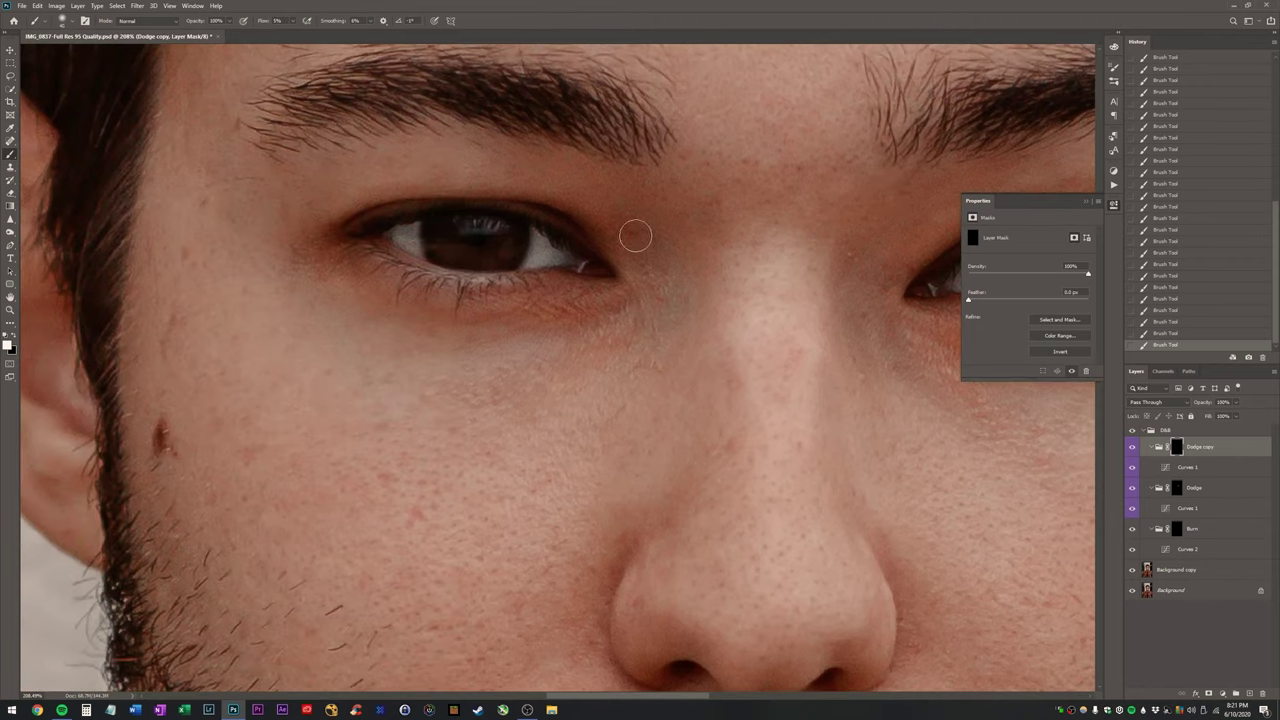
key(bracketleft)
key(bracketleft)
key(bracketright)
key(bracketright)
key(bracketleft)
key(bracketleft)
key(bracketright)
key(bracketright)
key(ctrl+minus)
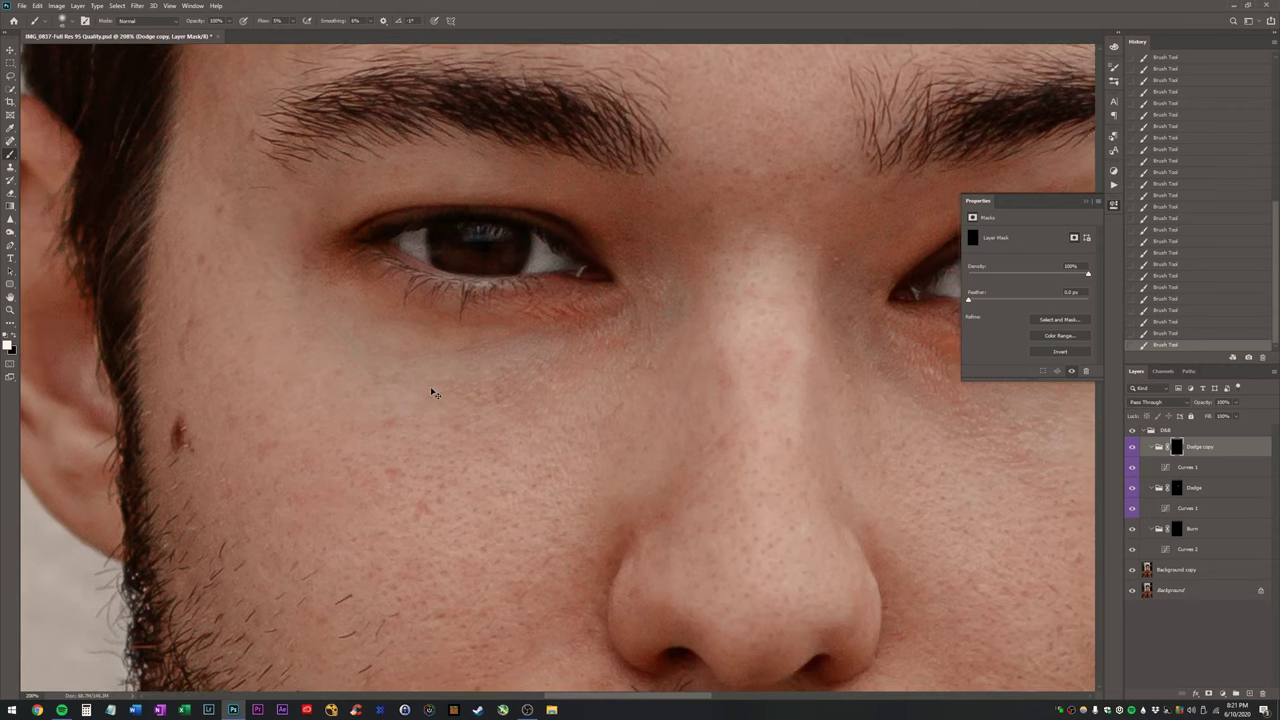
key(ctrl+0)
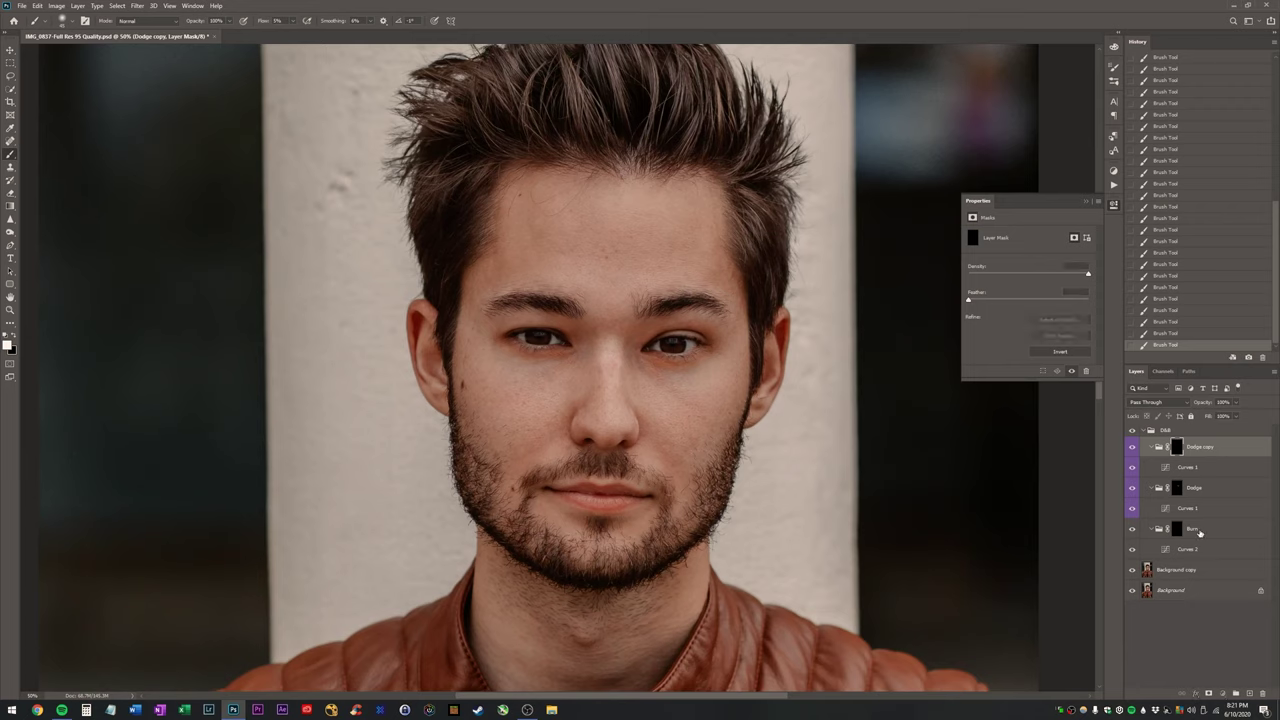
Burn the bright areas of the face on the Burn group's mask at 2% flow, undo the last stroke, and compare the effect.
click(1177, 528)
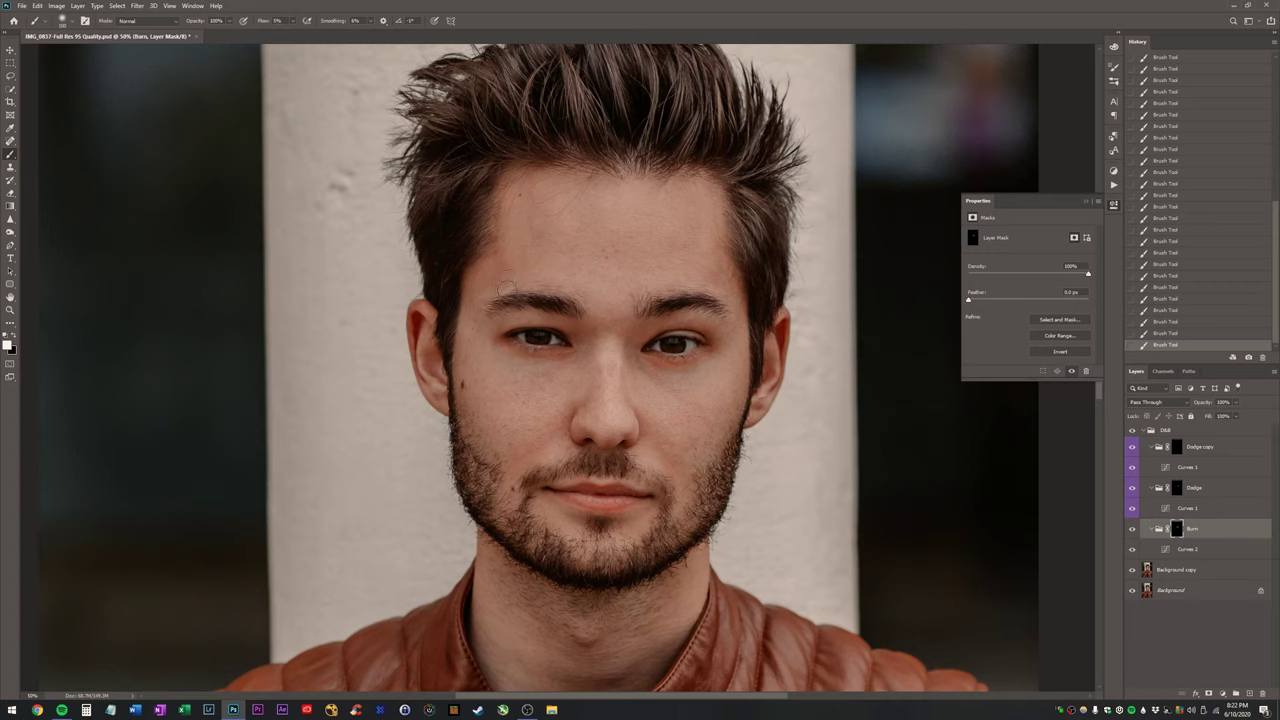
key(1)
click(262, 21)
key(bracketleft)
key(bracketleft)
key(bracketleft)
key(bracketleft)
key(bracketleft)
key(bracketleft)
key(ctrl+z)
click(1133, 531)
click(1133, 531)
click(1133, 531)
Collapse the D&B group and compare the zoomed-out portrait with and without it.
key(z)
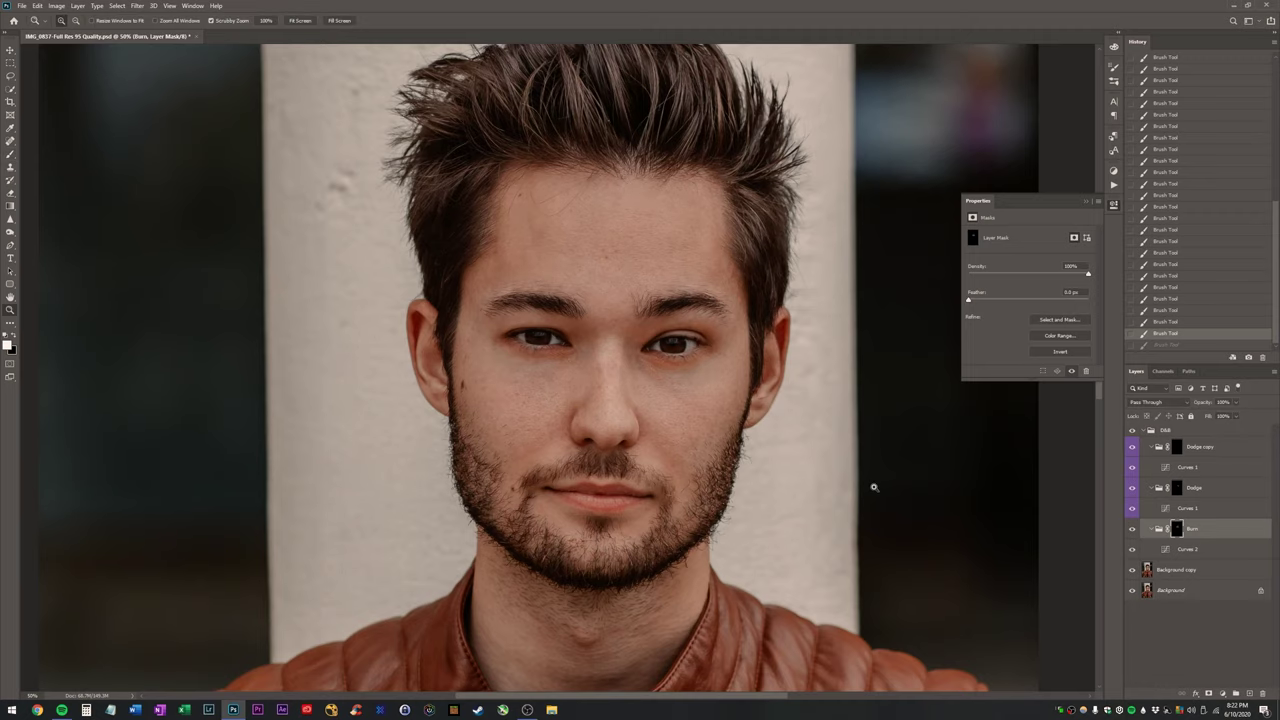
drag(875, 487, 832, 490)
click(832, 490)
key(b)
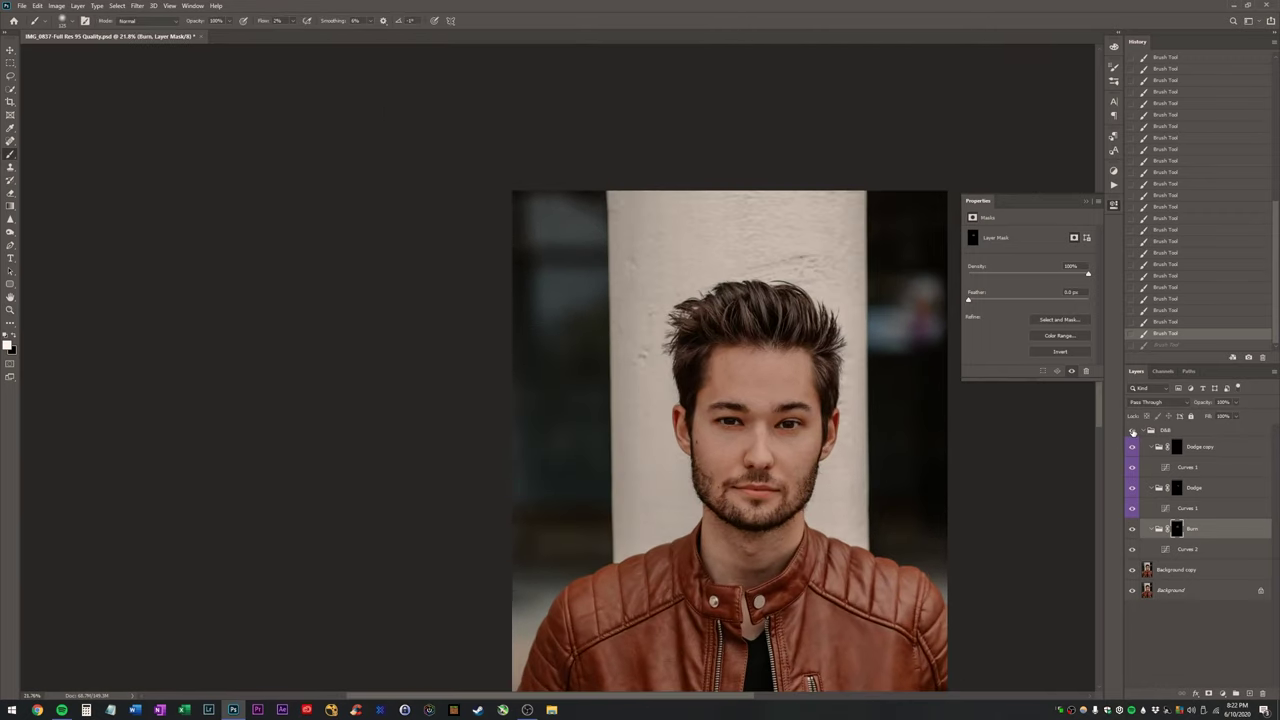
click(1144, 431)
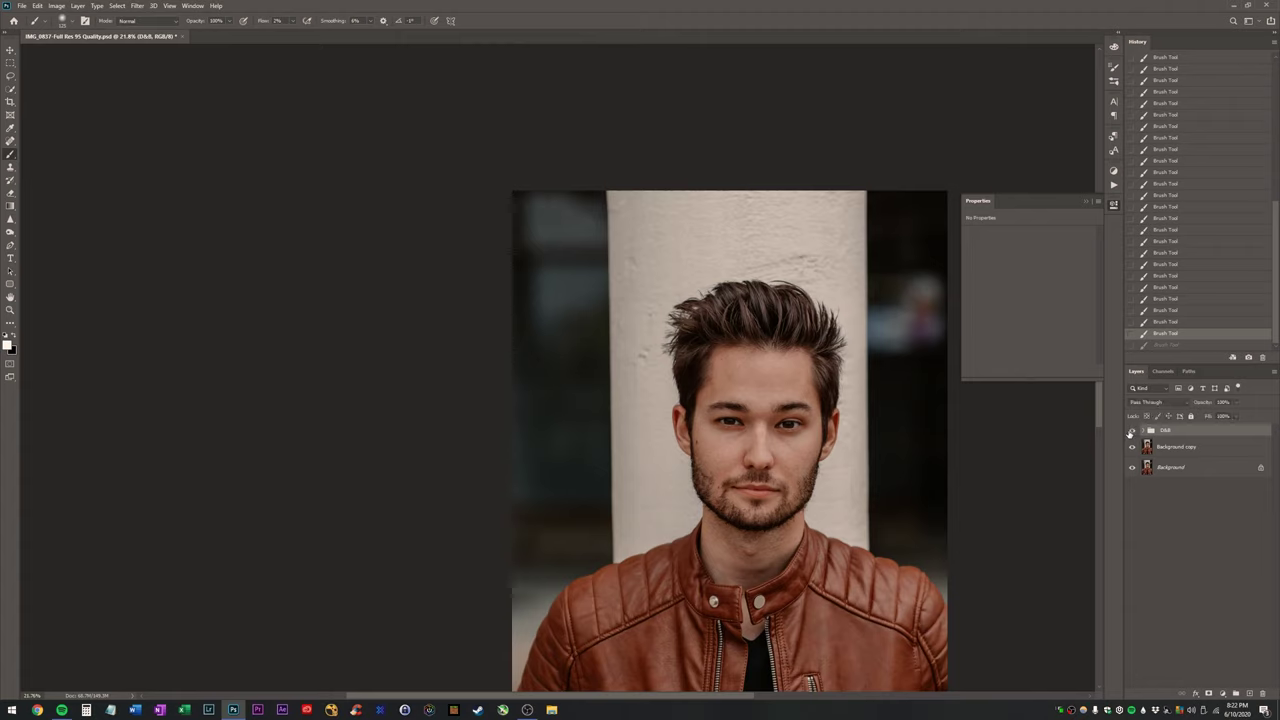
click(1131, 431)
click(1131, 431)
click(1130, 432)
click(1131, 431)
drag(902, 453, 723, 408)
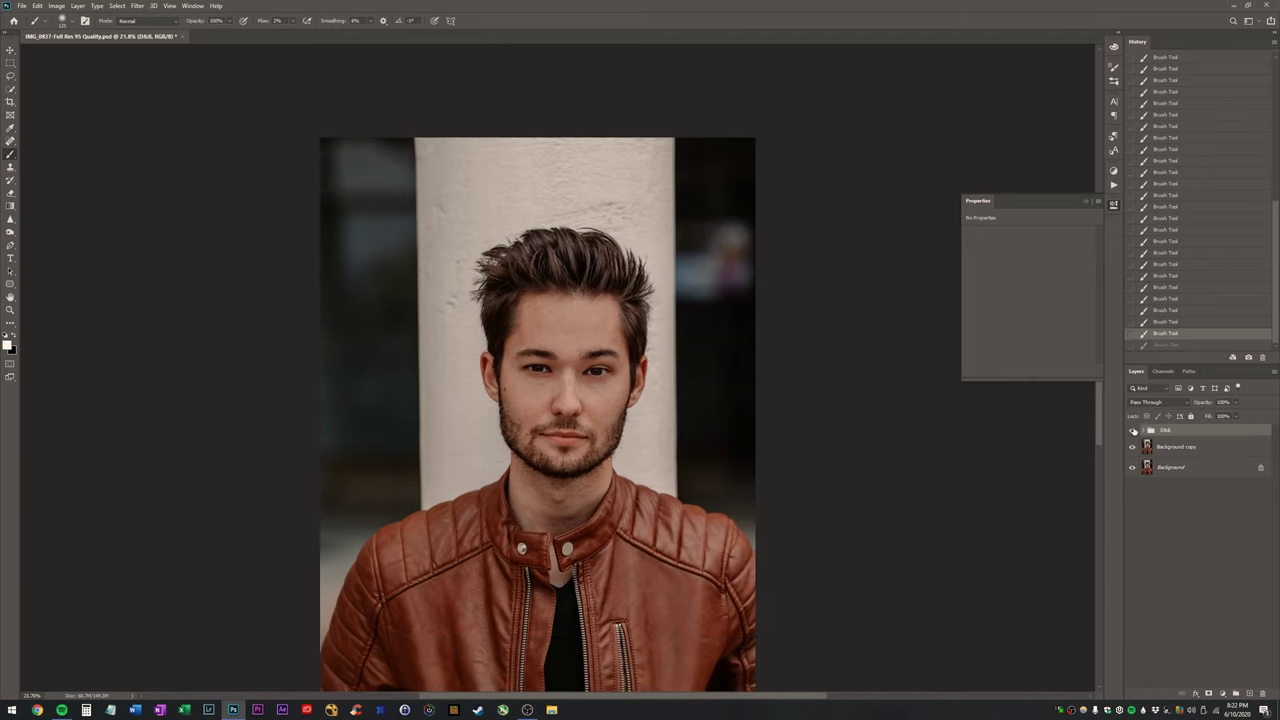
click(1131, 431)
click(1131, 431)
click(1131, 431)
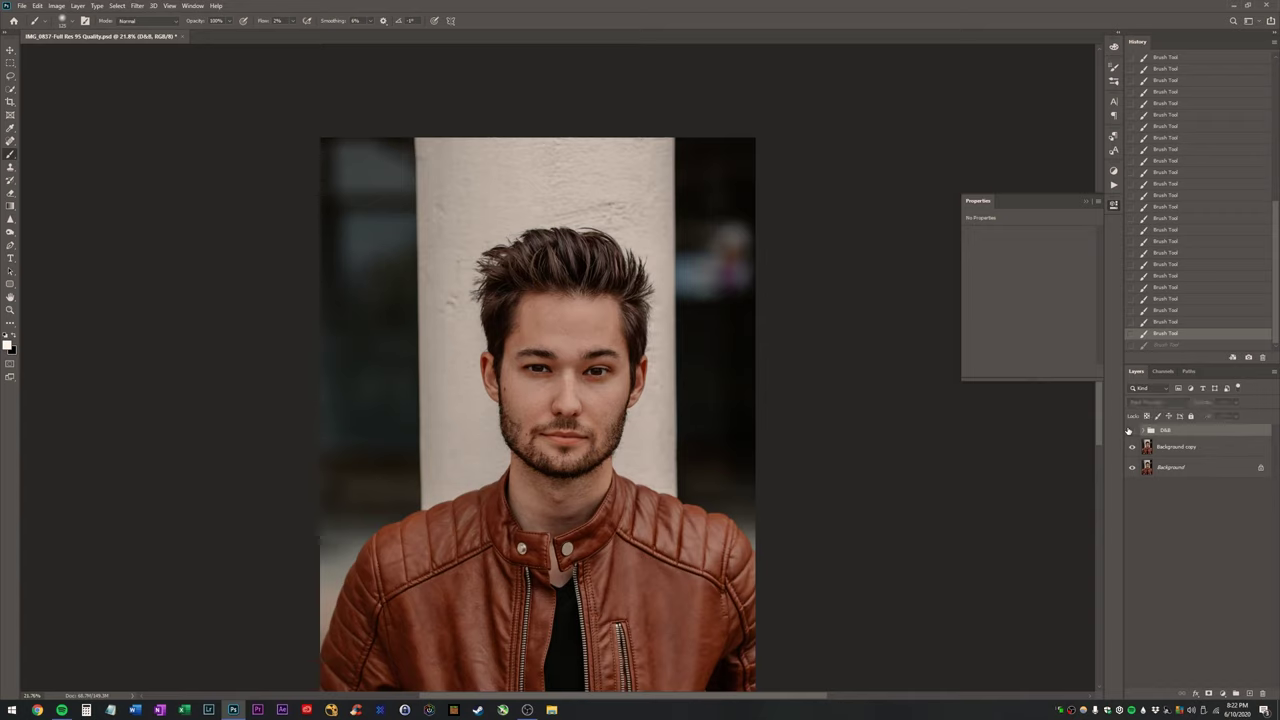
click(1131, 431)
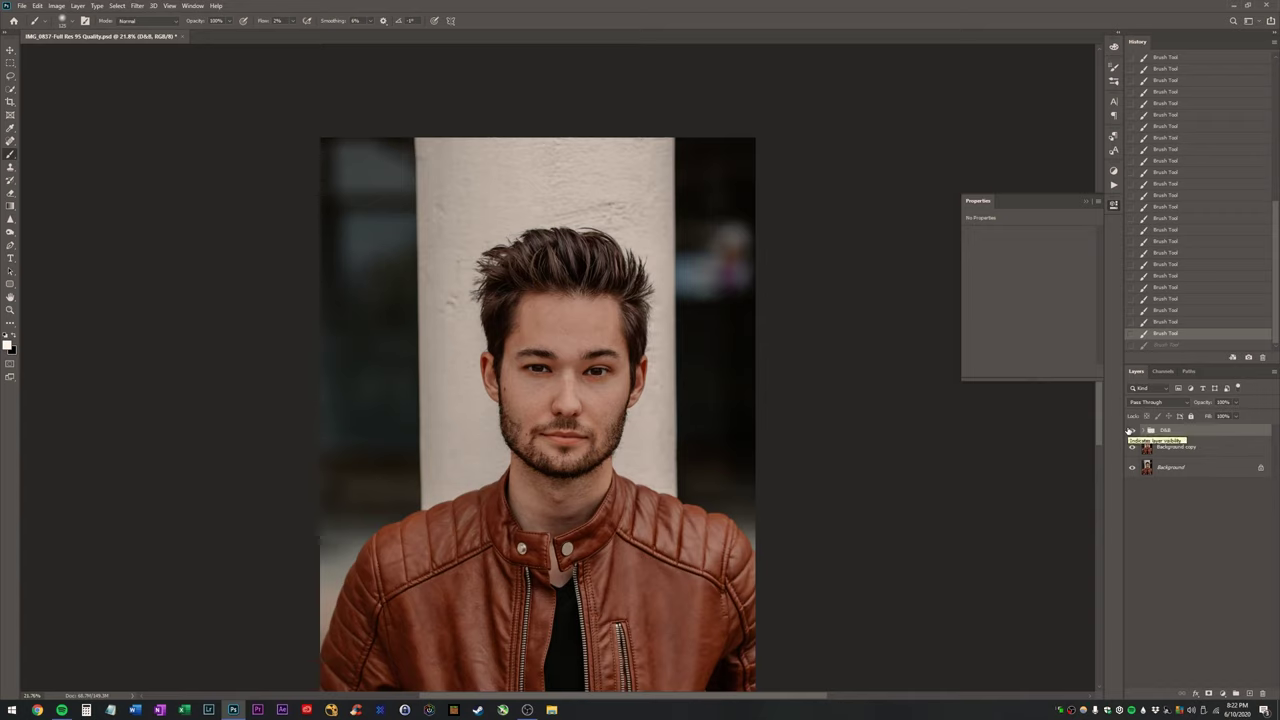
click(1131, 431)
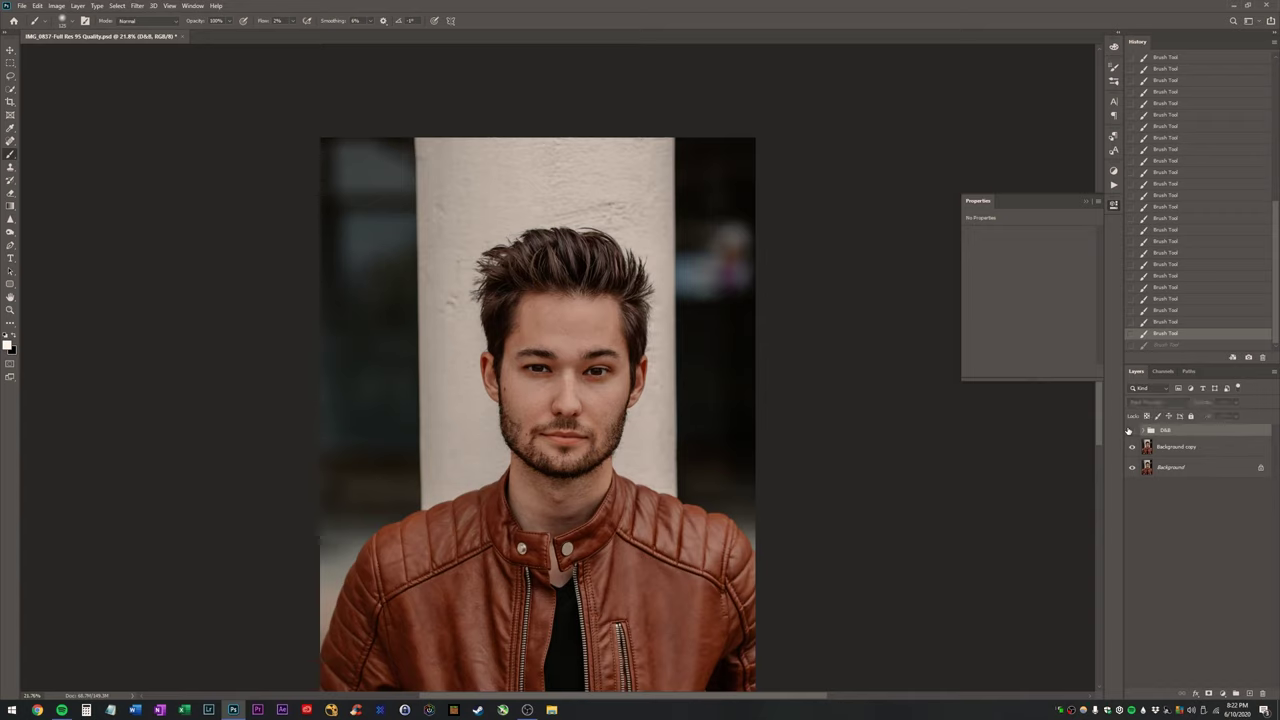
click(1131, 431)
Examine the head and shoulders more closely with the D&B group switched off and on.
key(z)
click(582, 361)
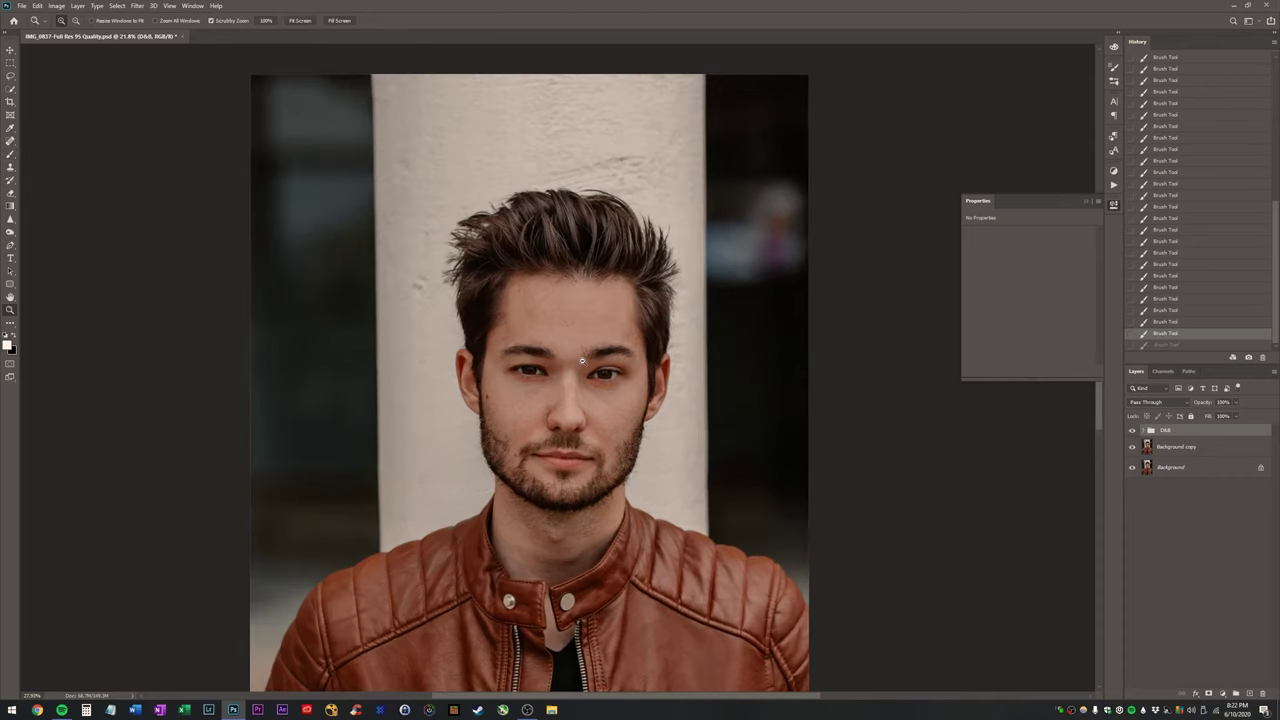
key(b)
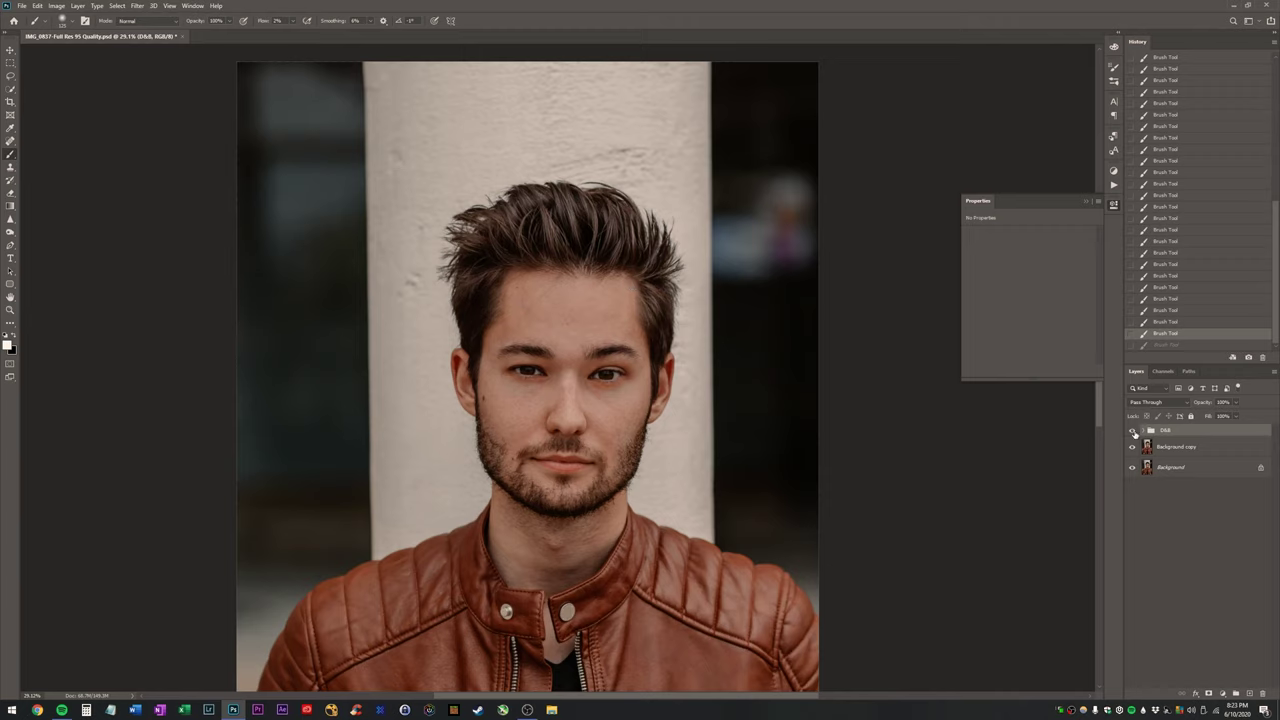
click(1133, 433)
click(1133, 433)
click(1133, 433)
click(1133, 433)
Compare the entire photo with and without the D&B retouching.
key(z)
drag(868, 411, 780, 409)
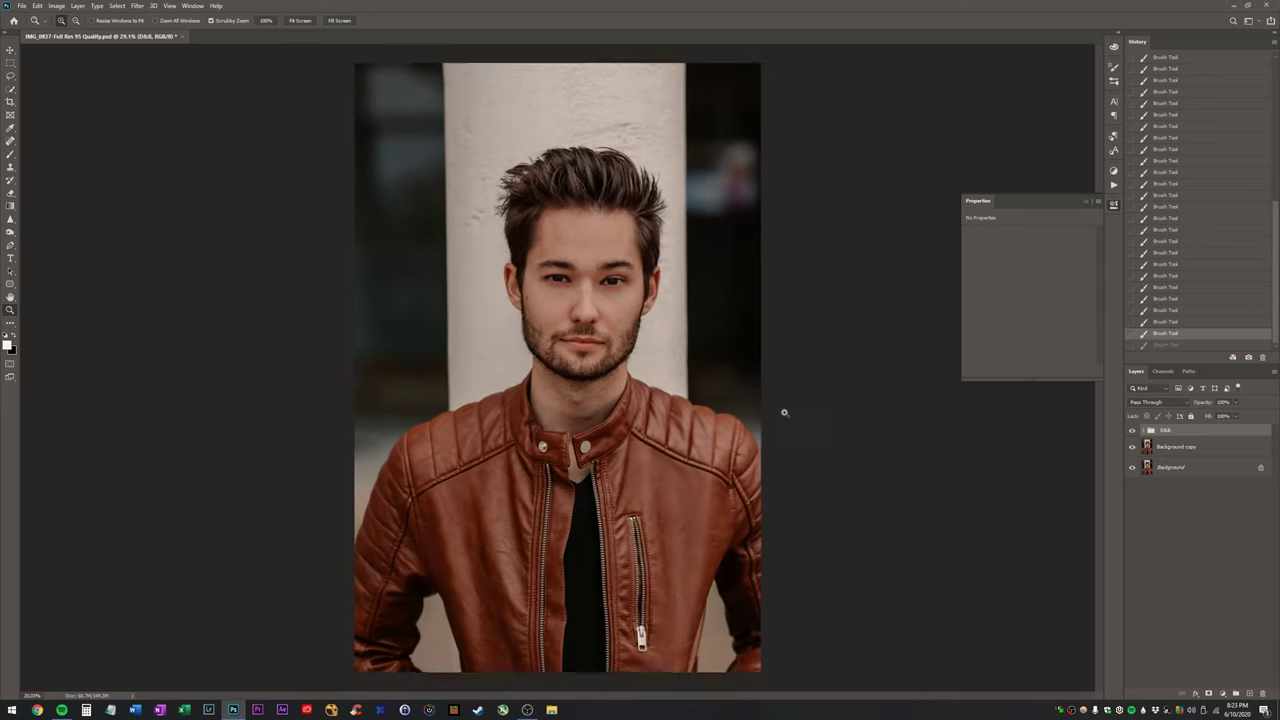
key(b)
click(1132, 432)
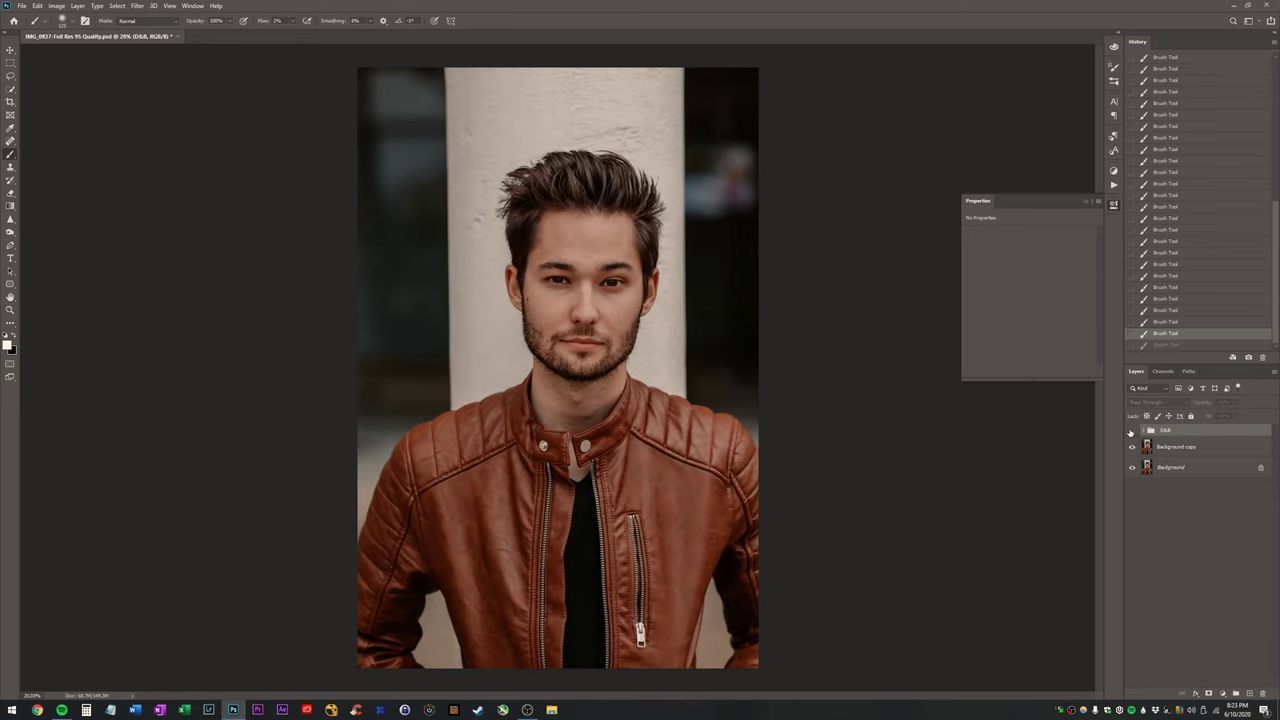
click(1132, 432)
click(1132, 432)
click(1132, 432)
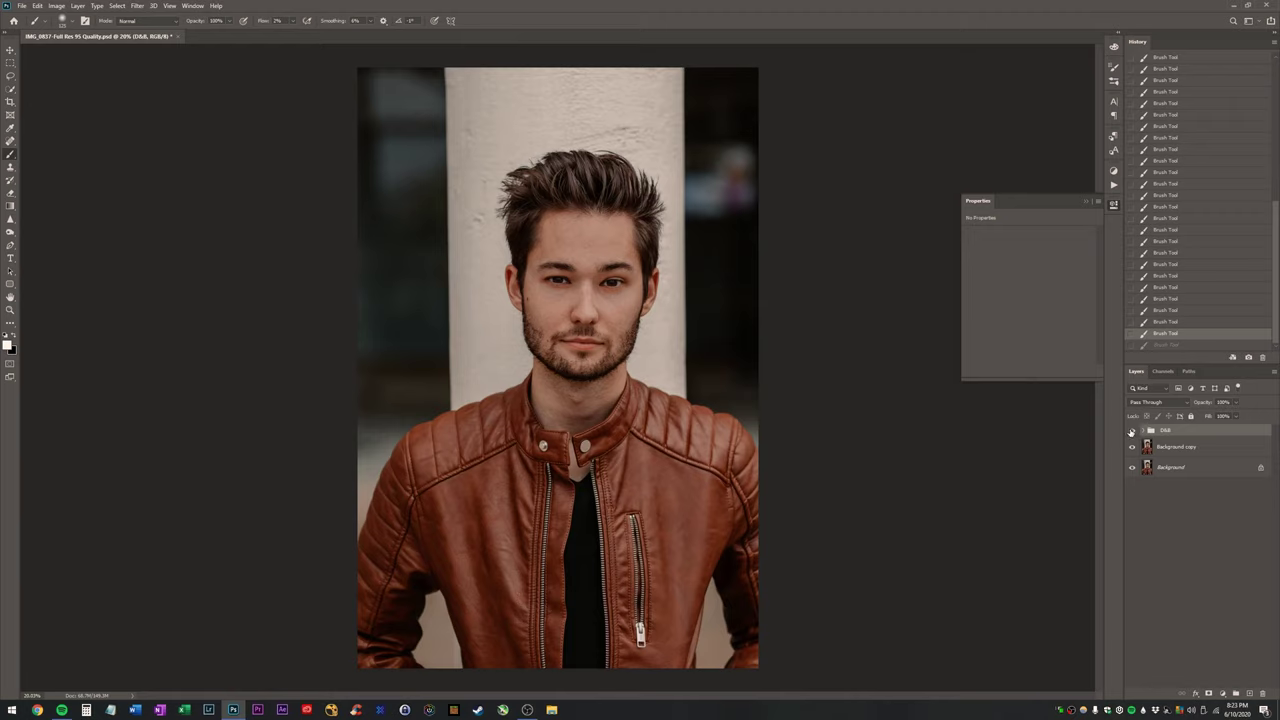